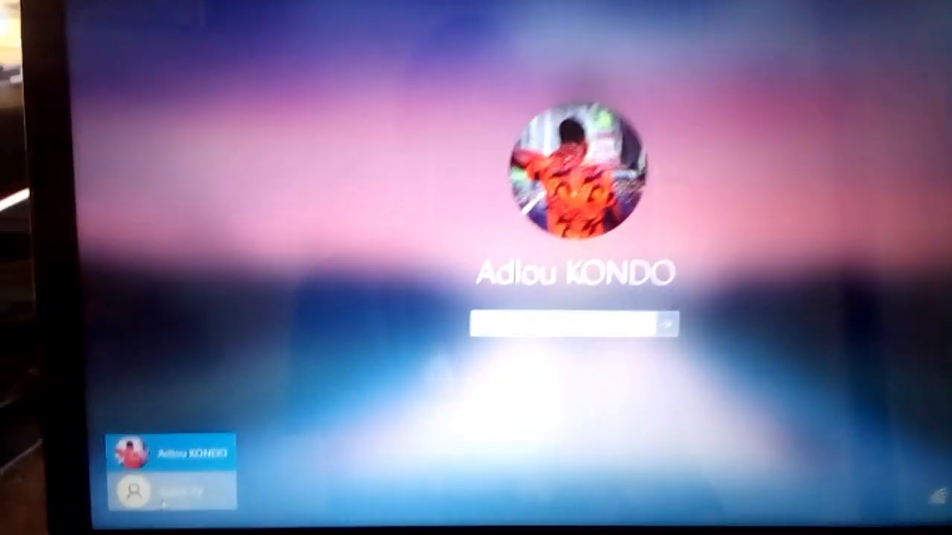
Step: Try to sign in to the Espoir TV account by entering the account password
left_click(140, 504)
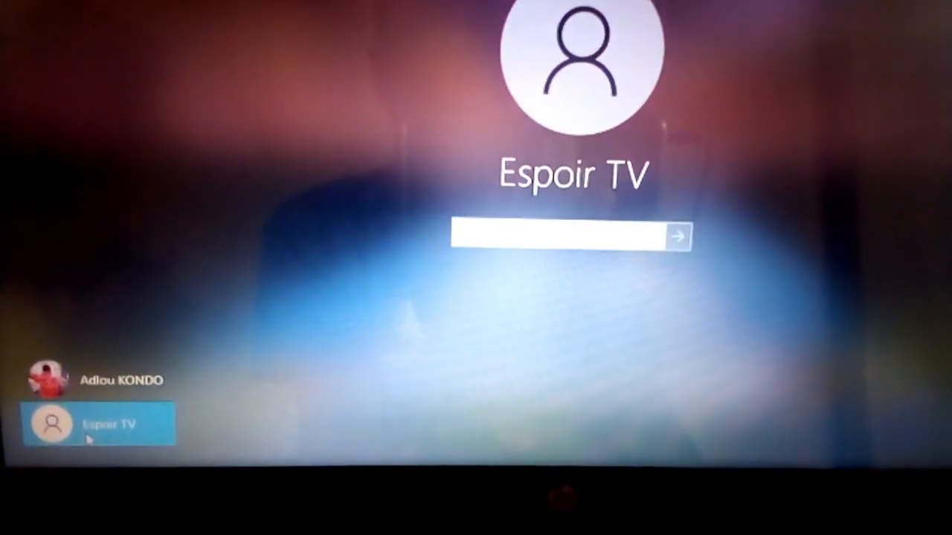
type("•")
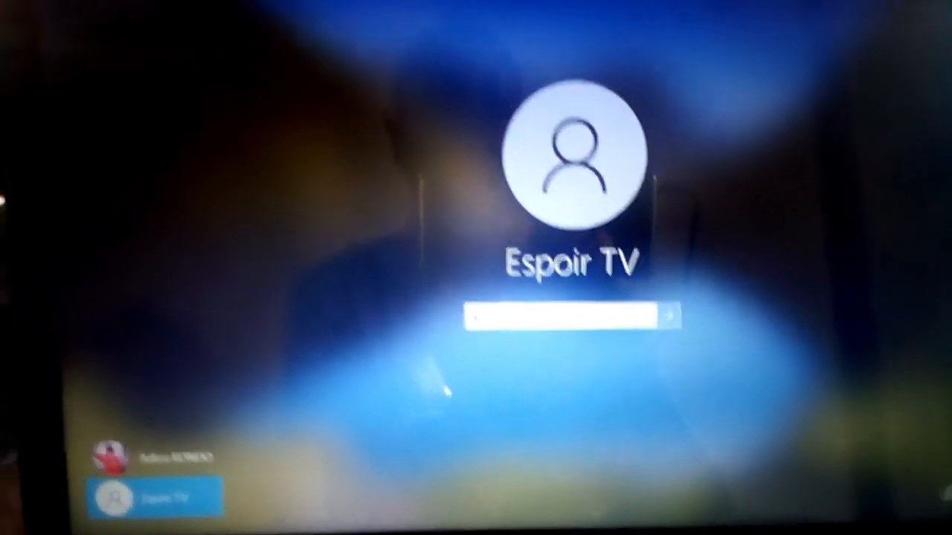
type("•••")
key("Return")
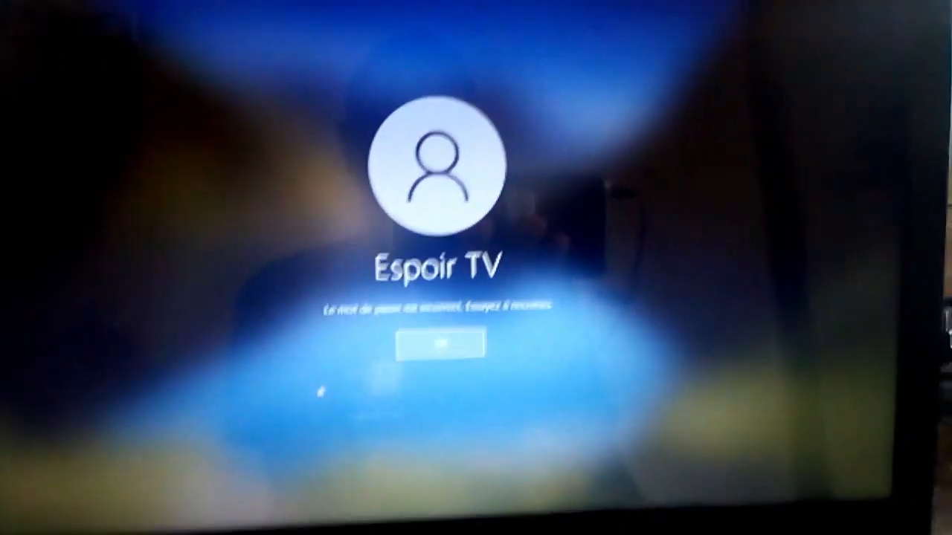
key("Return")
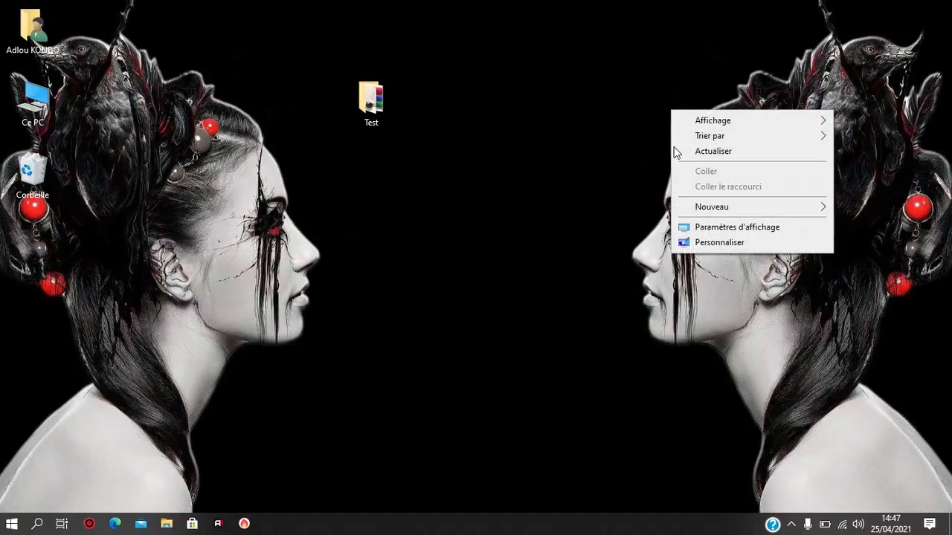
Step: Open Computer Management for this PC and display its local users list
left_click(686, 152)
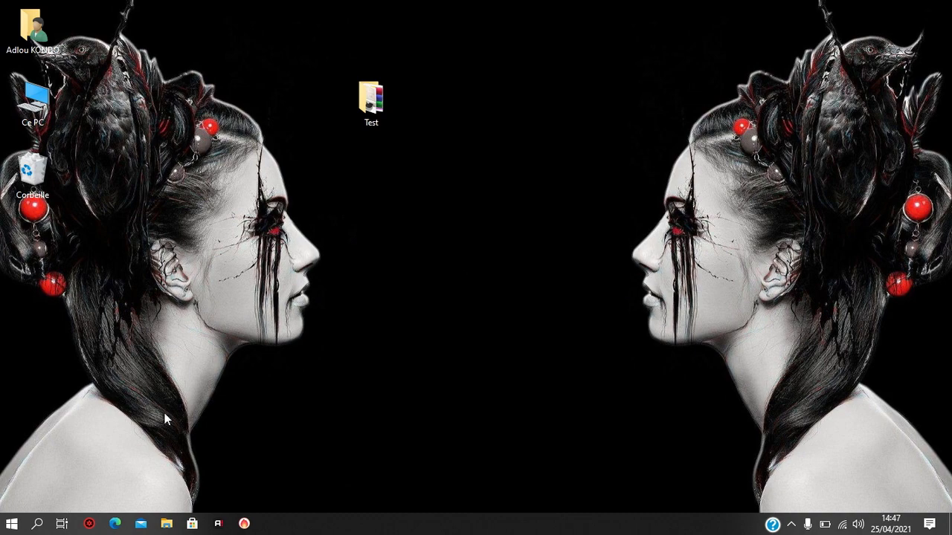
left_click(167, 524)
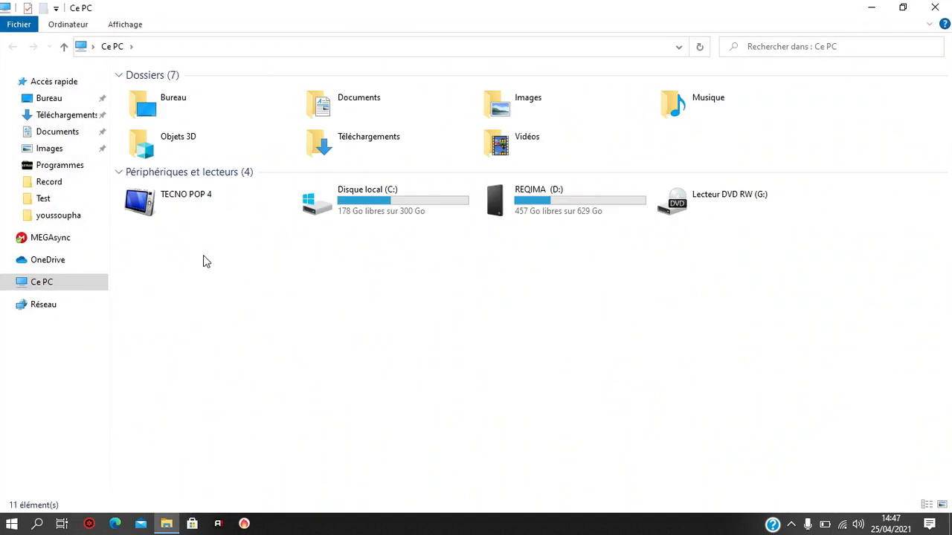
right_click(67, 284)
left_click(85, 315)
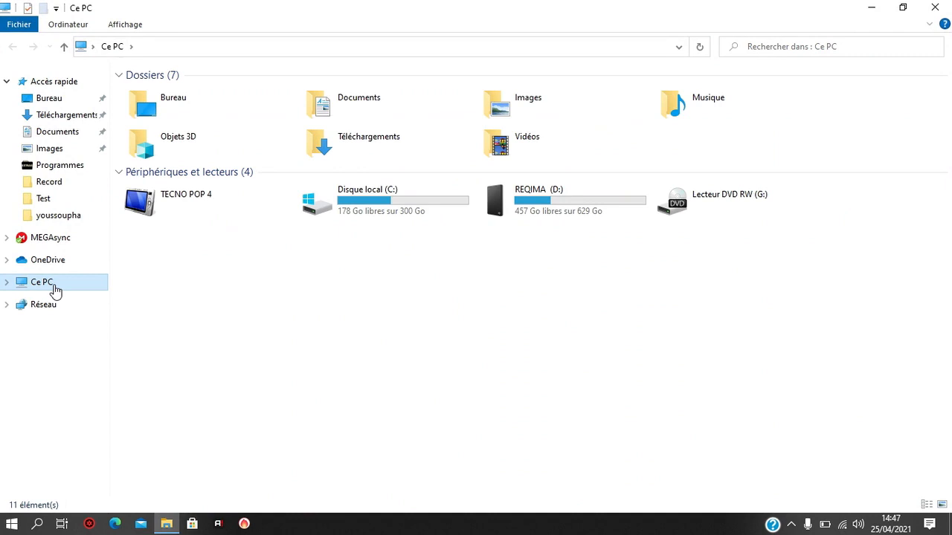
left_click(648, 21)
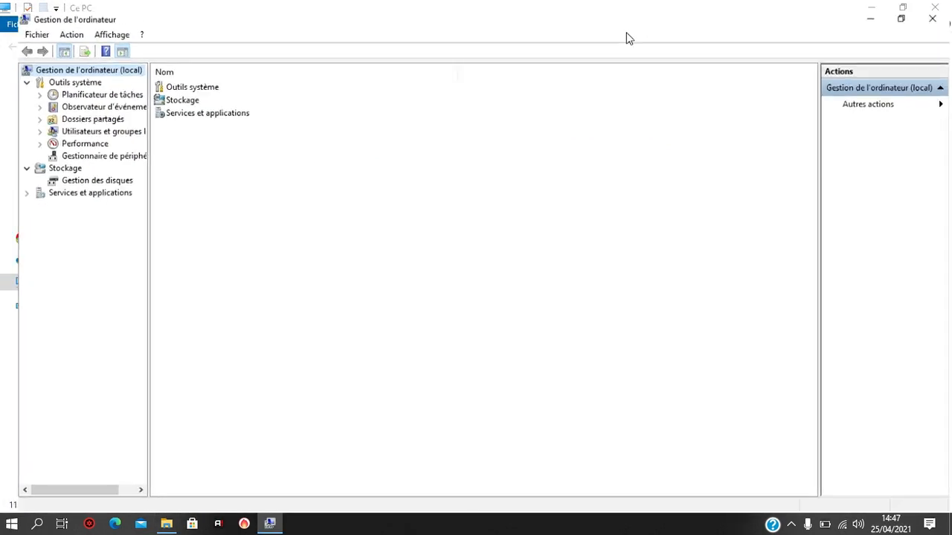
left_click(75, 124)
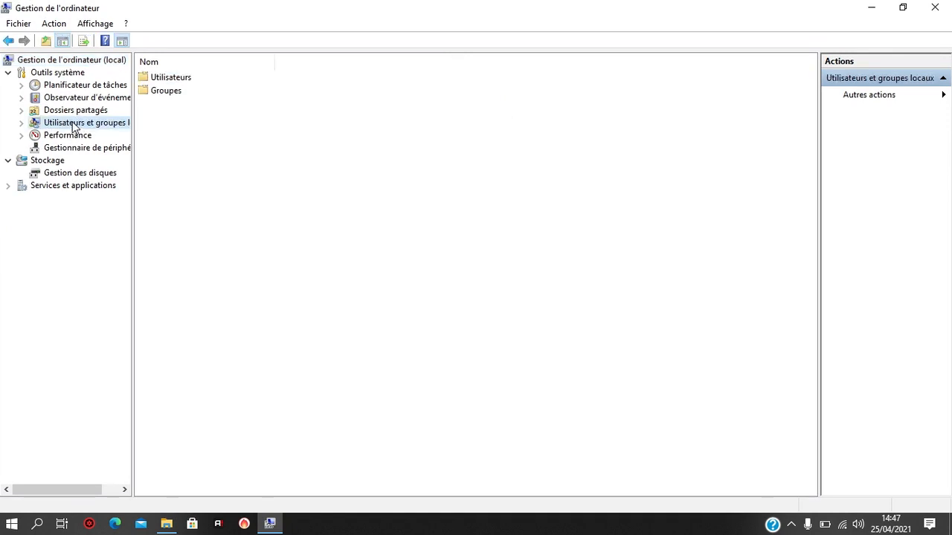
double_click(172, 78)
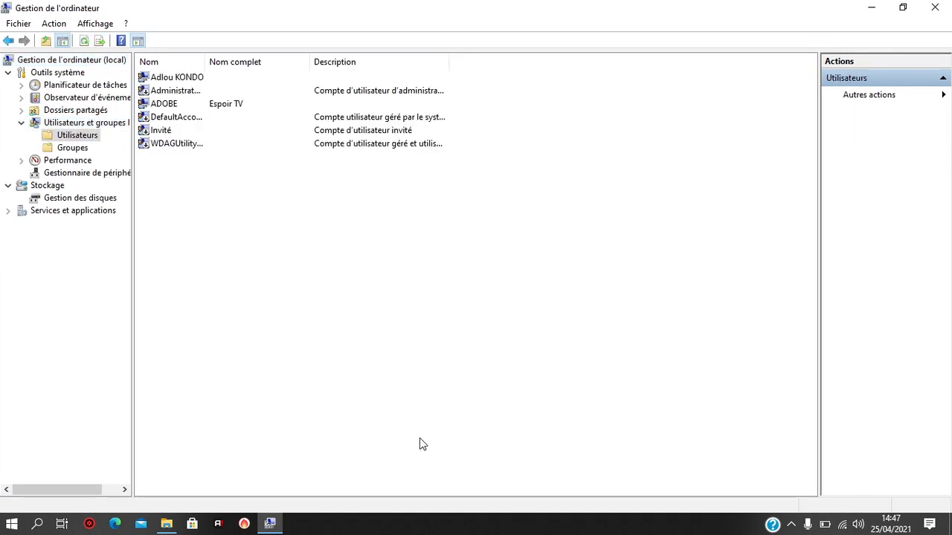
Step: Open the new local user form to view its name and password fields, and close it
right_click(230, 221)
left_click(280, 225)
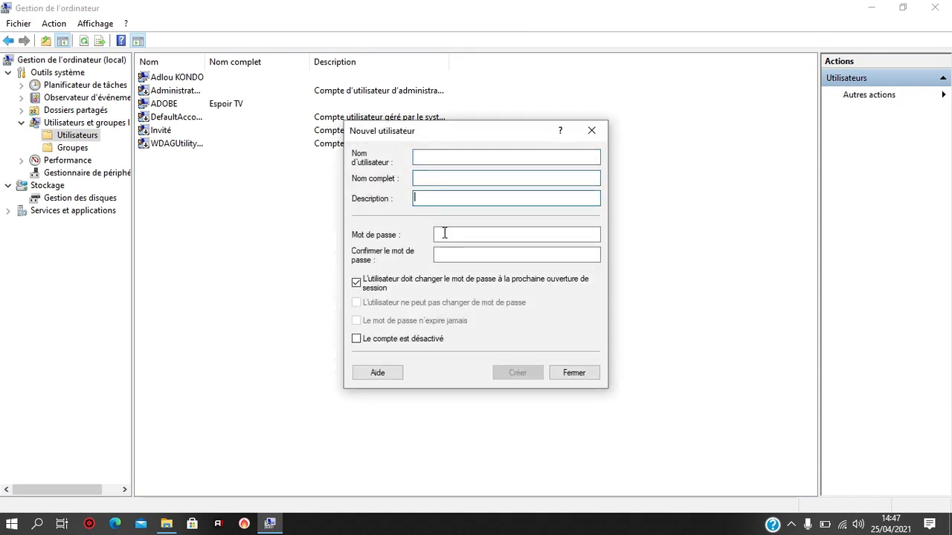
left_click(444, 234)
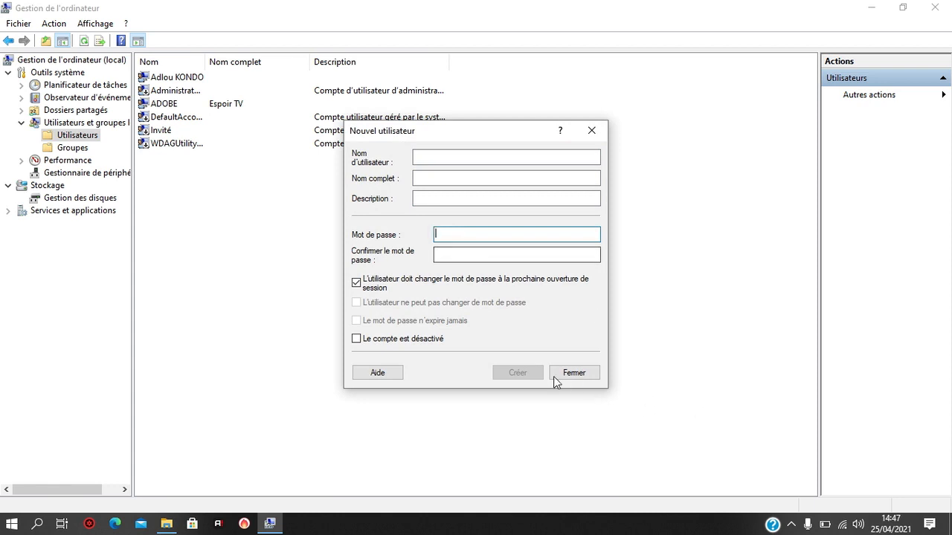
left_click(575, 373)
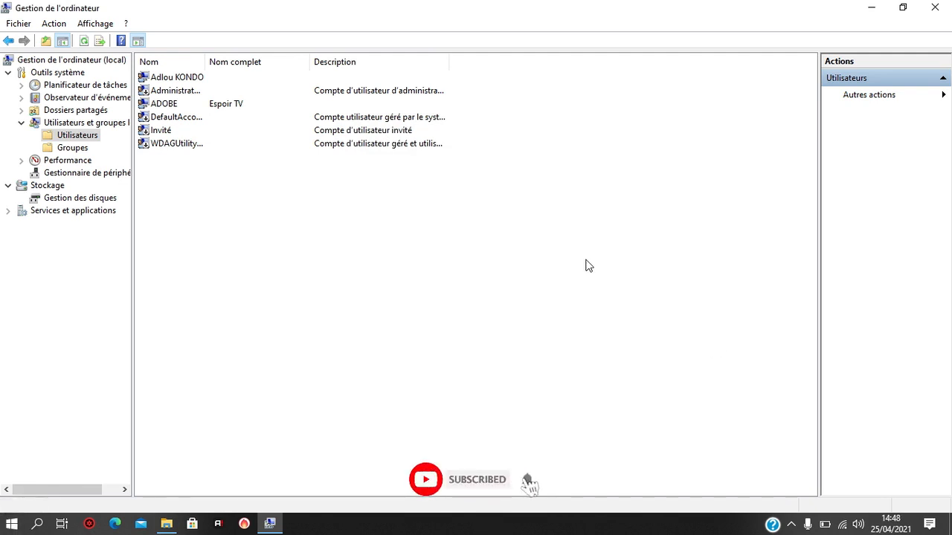
key("Escape")
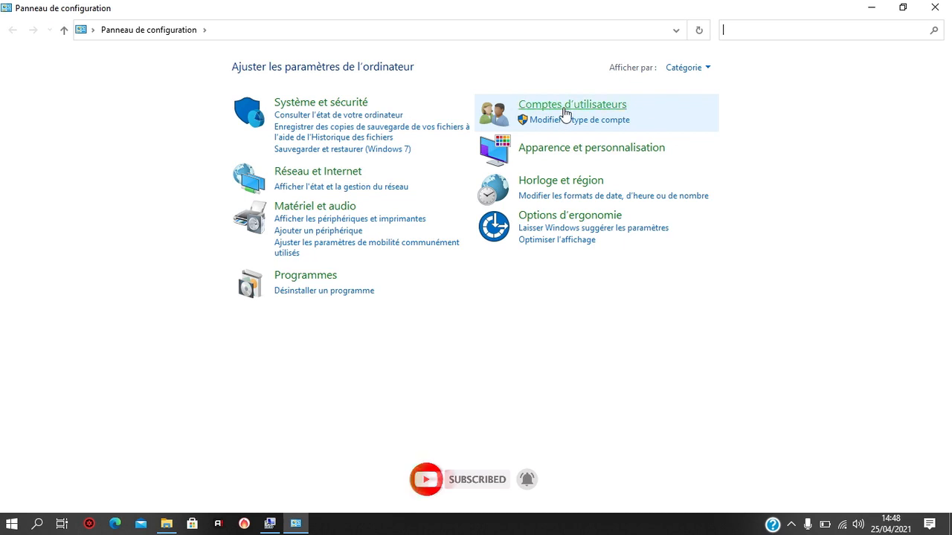
left_click(563, 106)
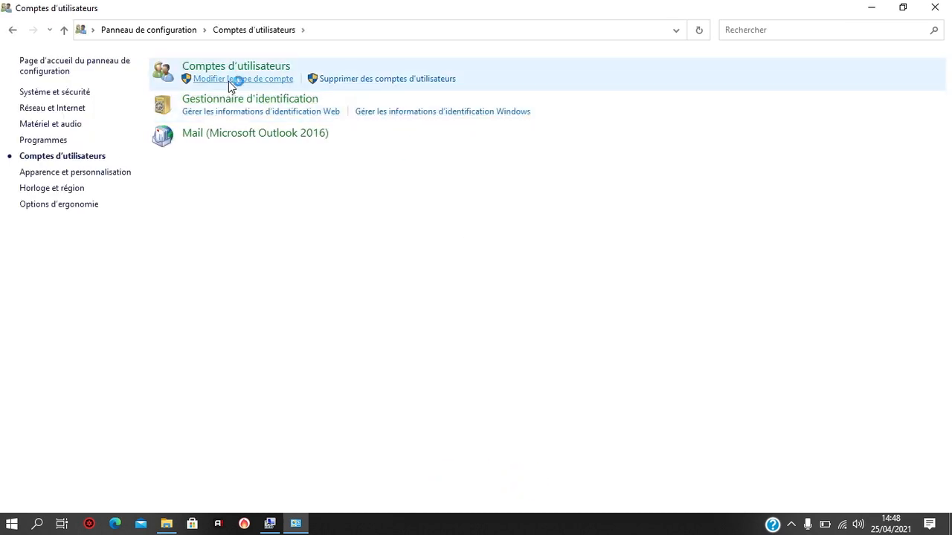
left_click(229, 79)
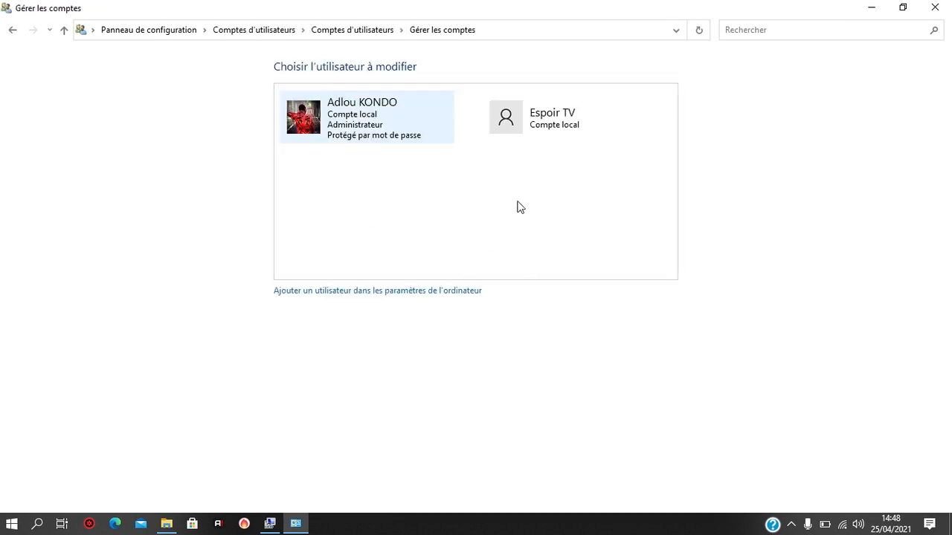
left_click(948, 6)
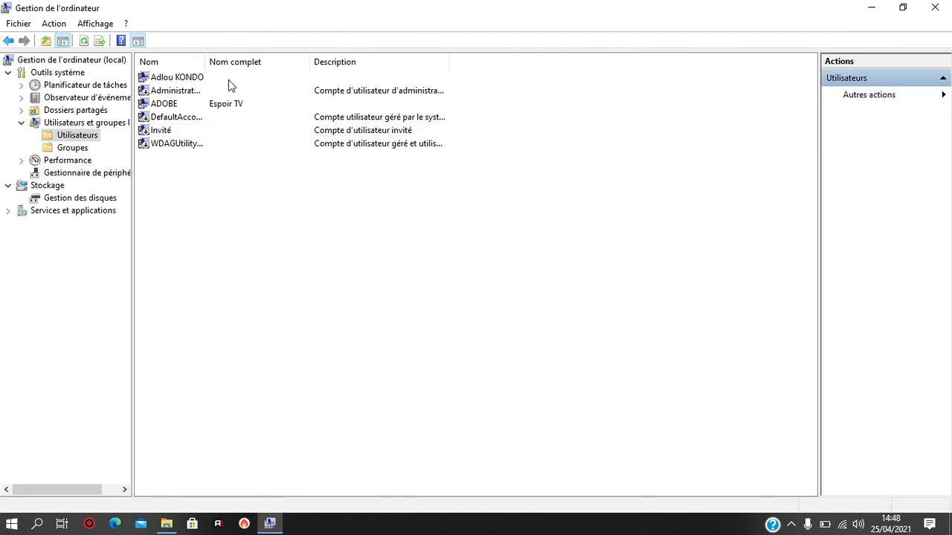
Step: View the properties of the ADOBE local user, and close them without making changes
double_click(223, 105)
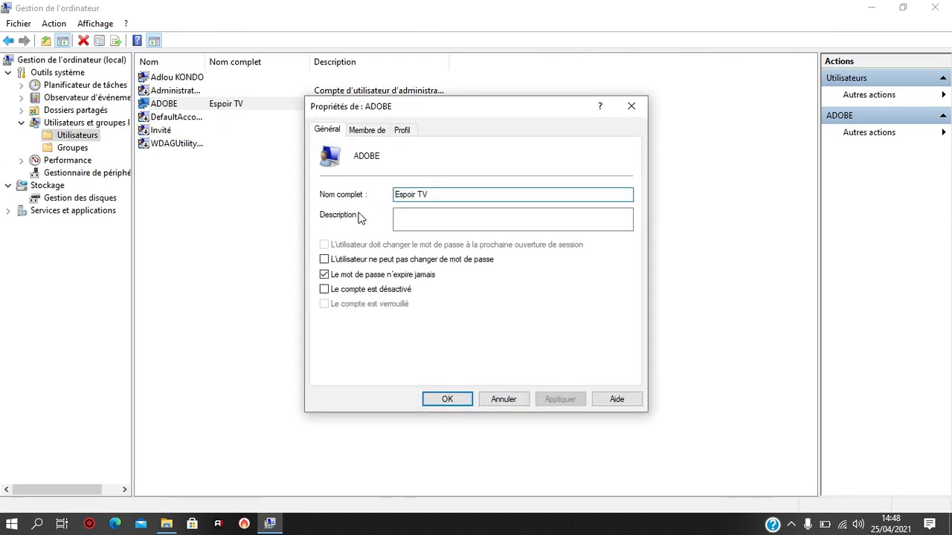
left_click_drag(385, 157, 336, 157)
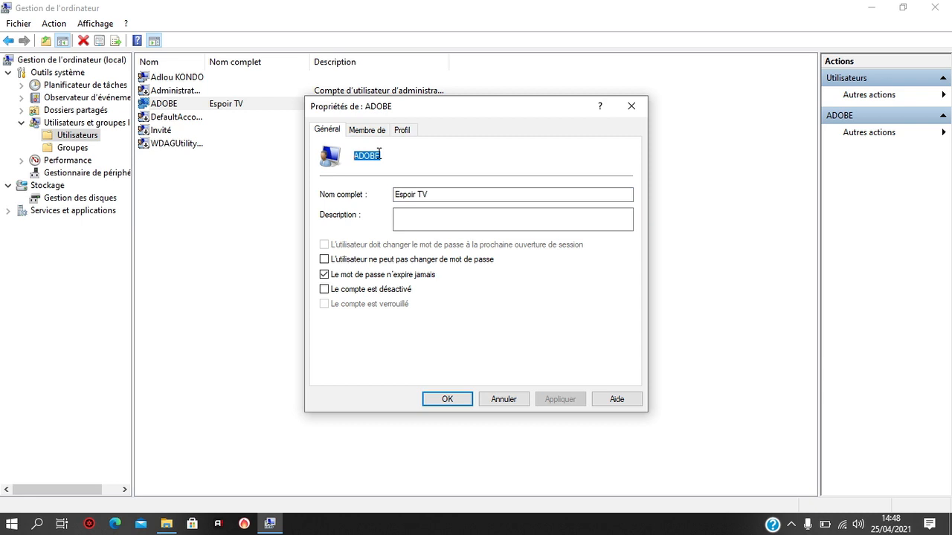
left_click(630, 106)
Step: Open a blank new local user form and dismiss the mail notifications
right_click(498, 178)
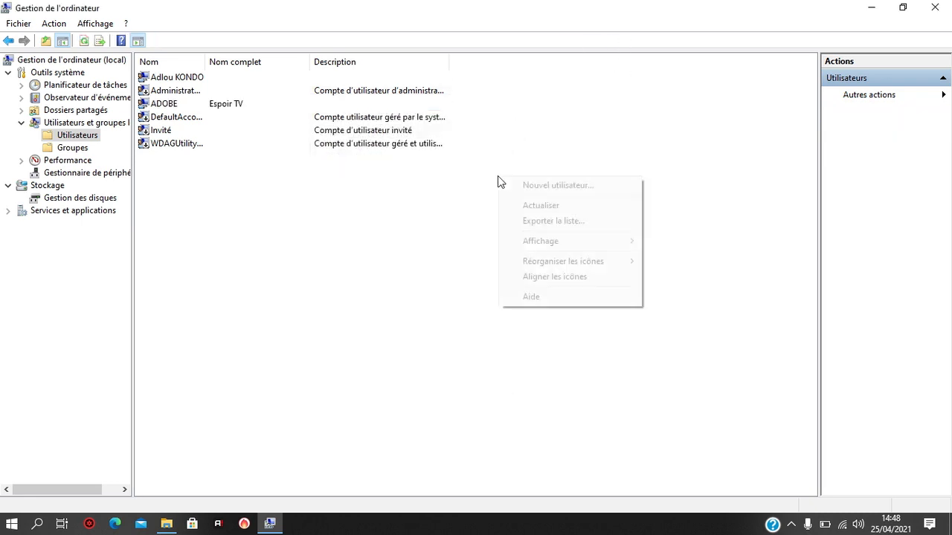
left_click(543, 185)
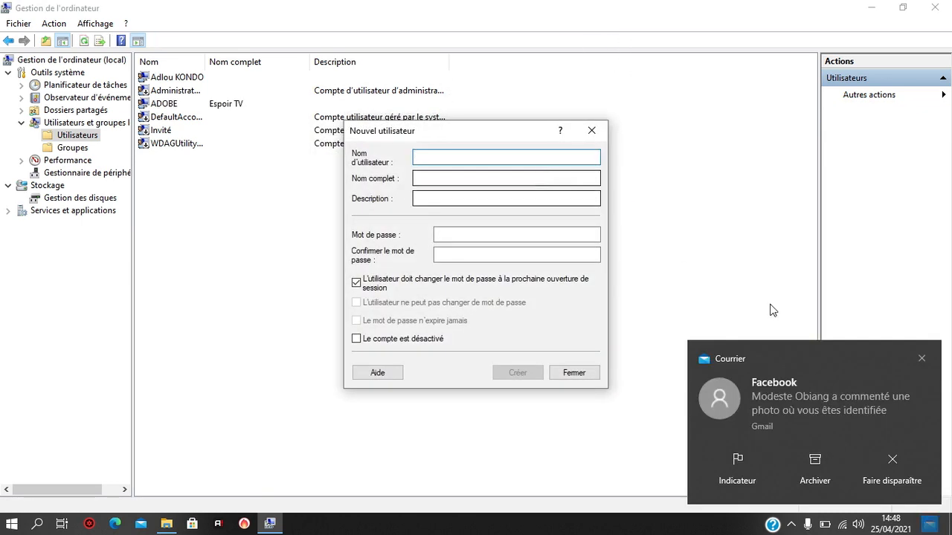
left_click(922, 358)
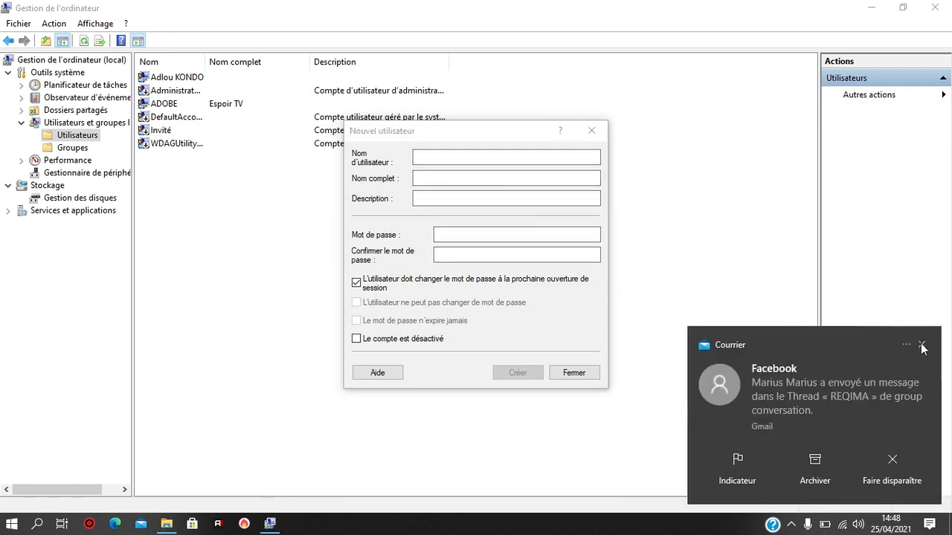
left_click(921, 345)
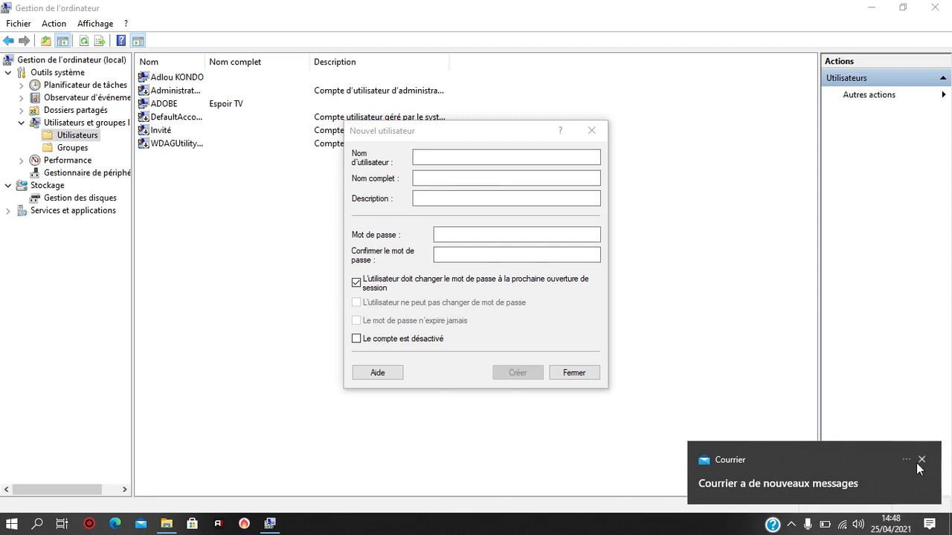
left_click(921, 460)
left_click(476, 159)
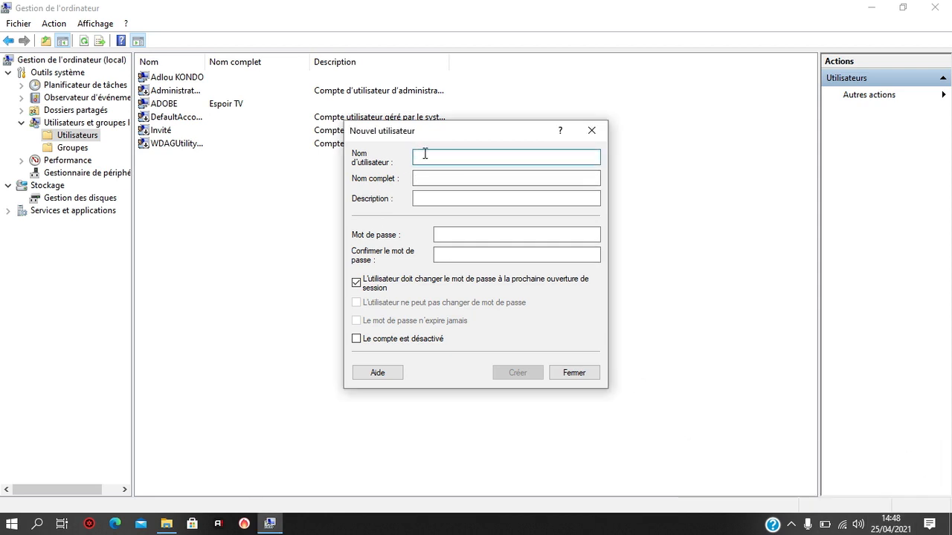
Step: Close the new user form without creating an account, and close the Computer Management and File Explorer windows
left_click_drag(431, 130, 470, 136)
left_click(461, 186)
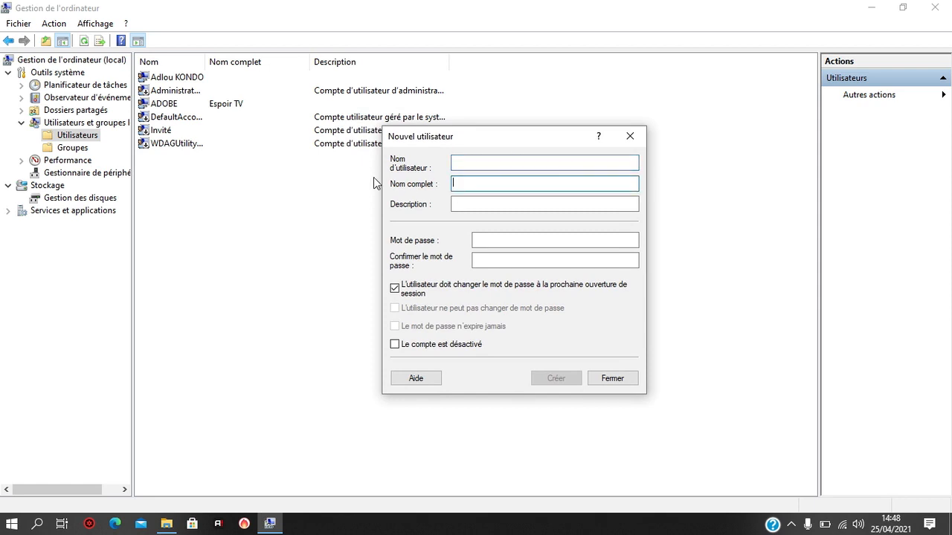
left_click(629, 377)
left_click(936, 7)
left_click(871, 8)
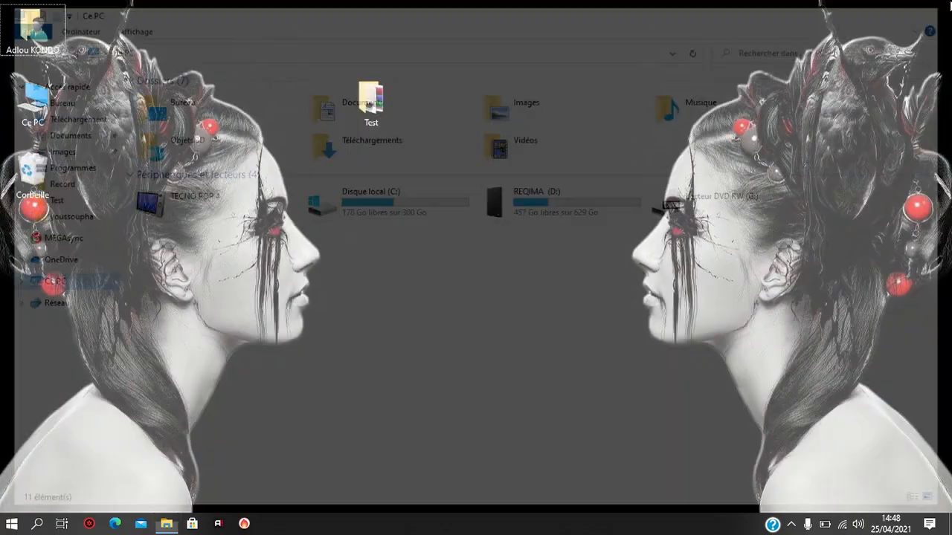
left_click(11, 524)
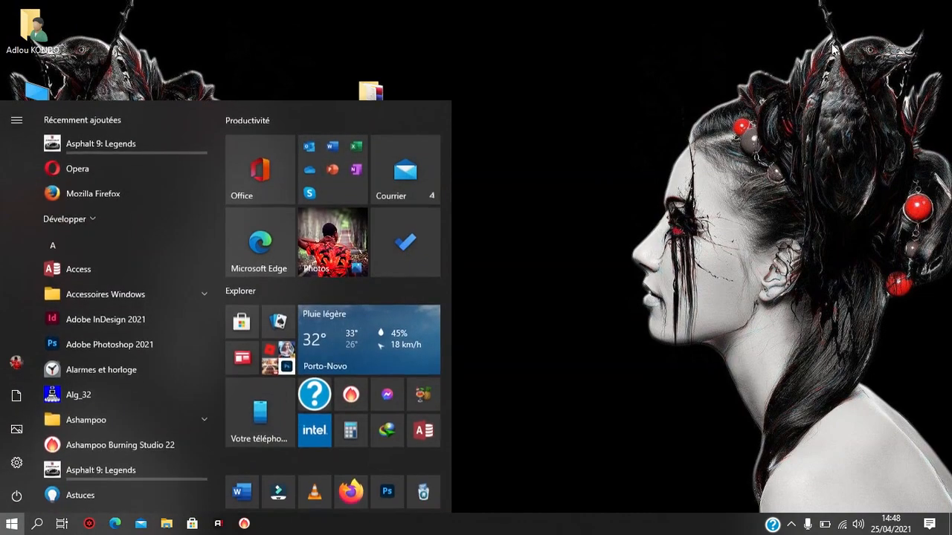
left_click(833, 66)
left_click(12, 524)
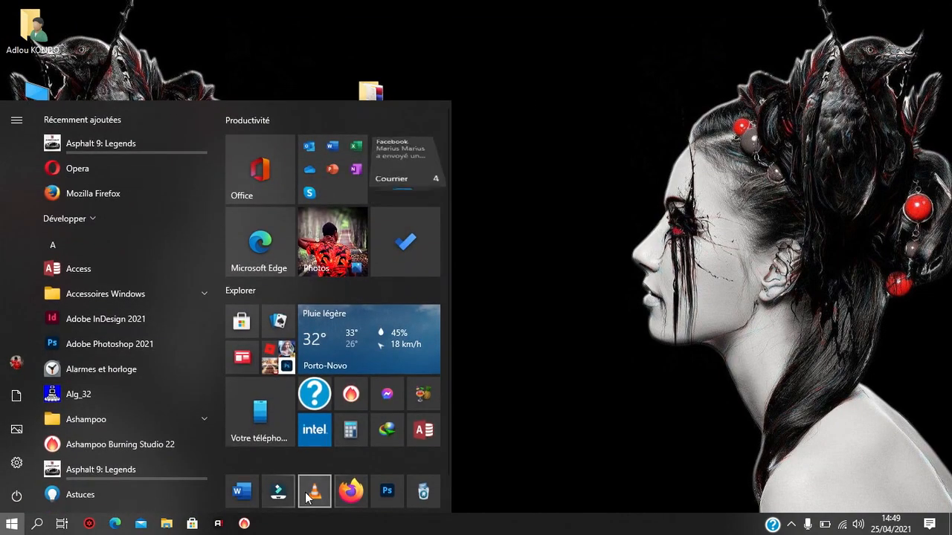
left_click(282, 500)
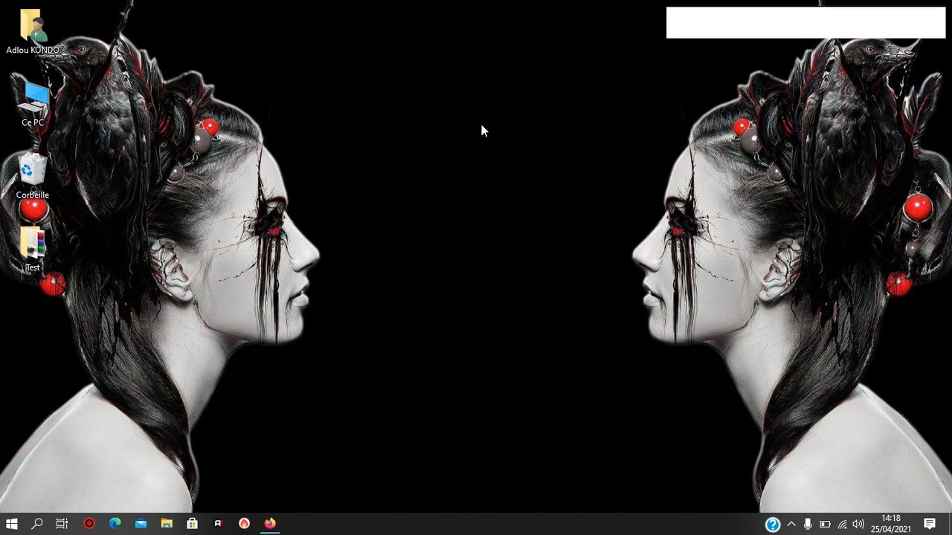
Step: Switch to Firefox and look through the USB Booting instructions on the Hiren's BootCD PE site
left_click(270, 524)
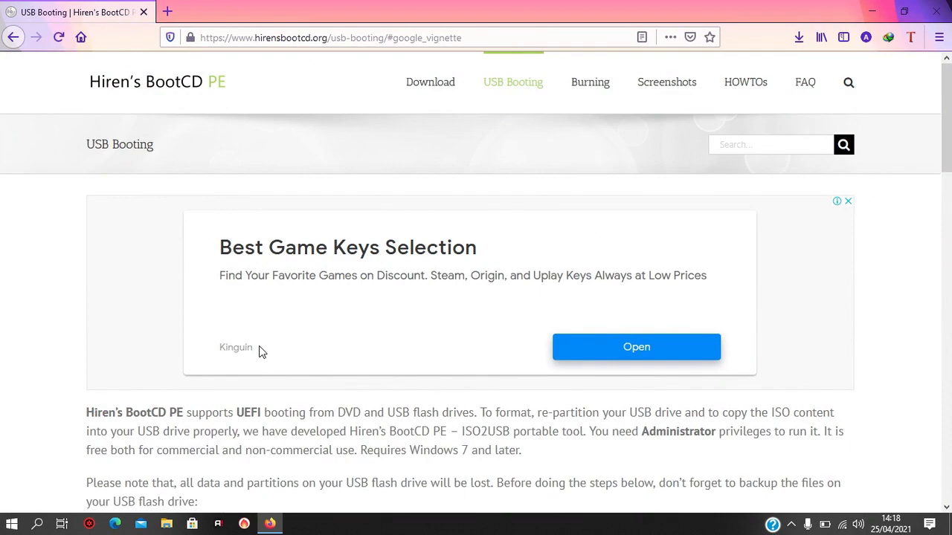
scroll(384, 298, "down", 10)
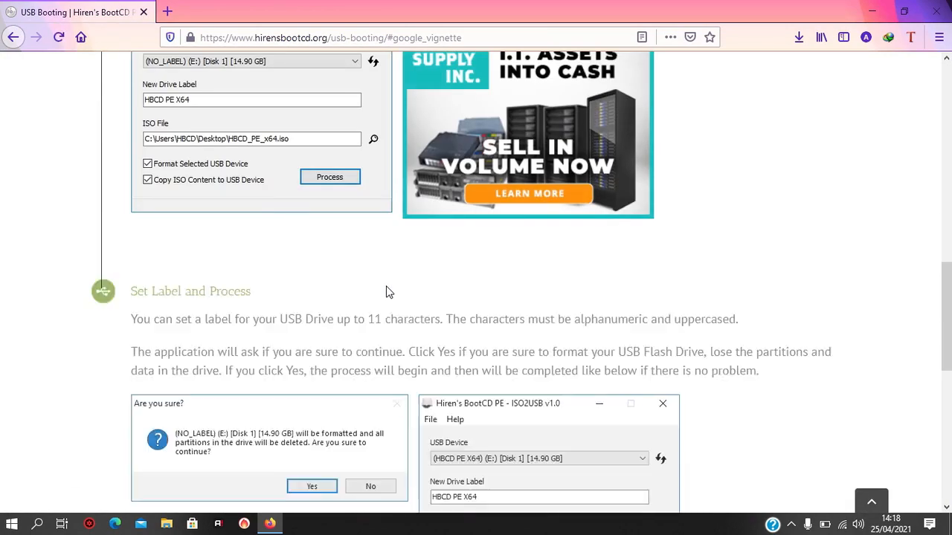
scroll(386, 292, "up", 10)
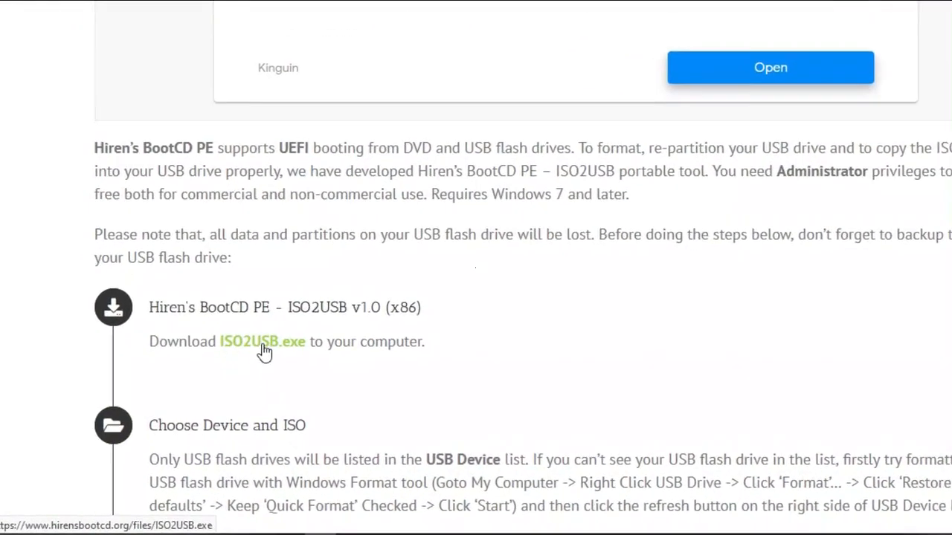
Step: Open the ISO2USB.exe download from the USB Booting page, and cancel it without adding a download exception
left_click(367, 320)
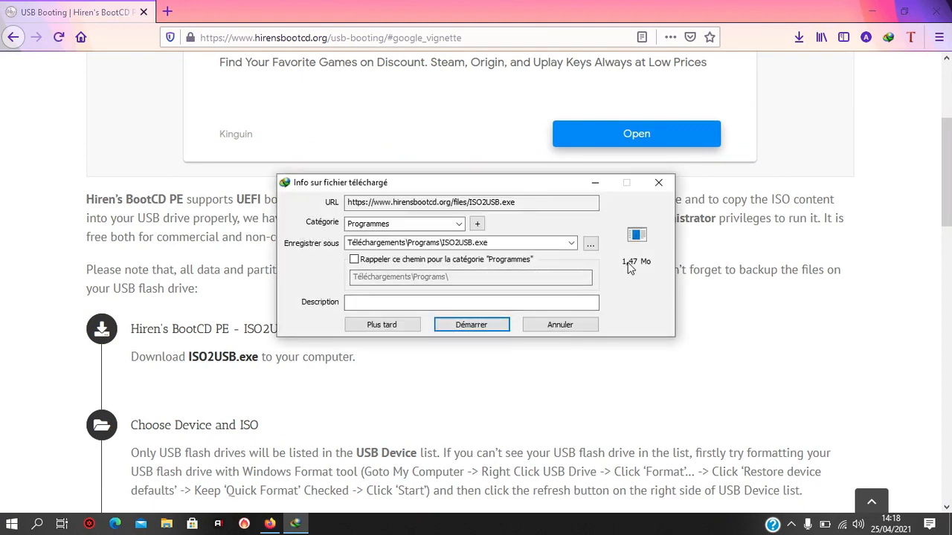
left_click(563, 326)
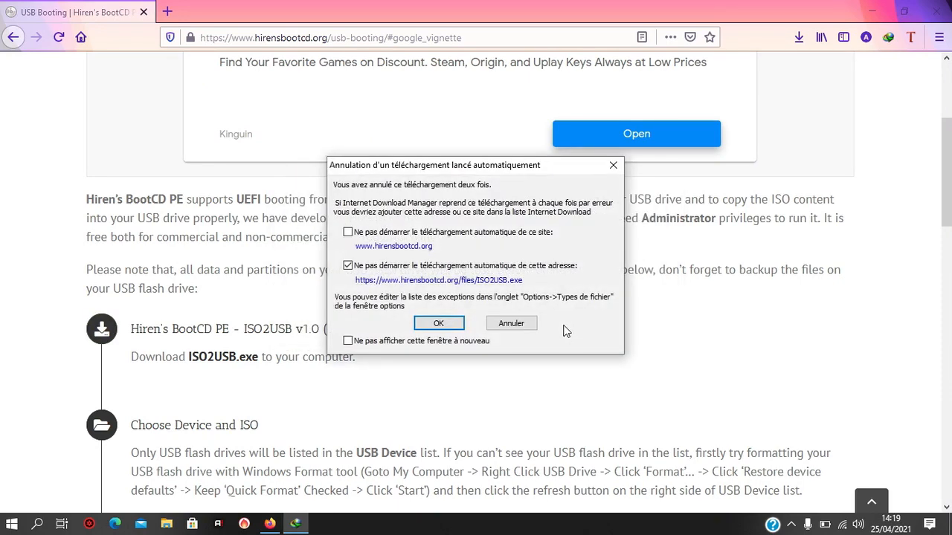
left_click(540, 328)
scroll(603, 392, "up", 3)
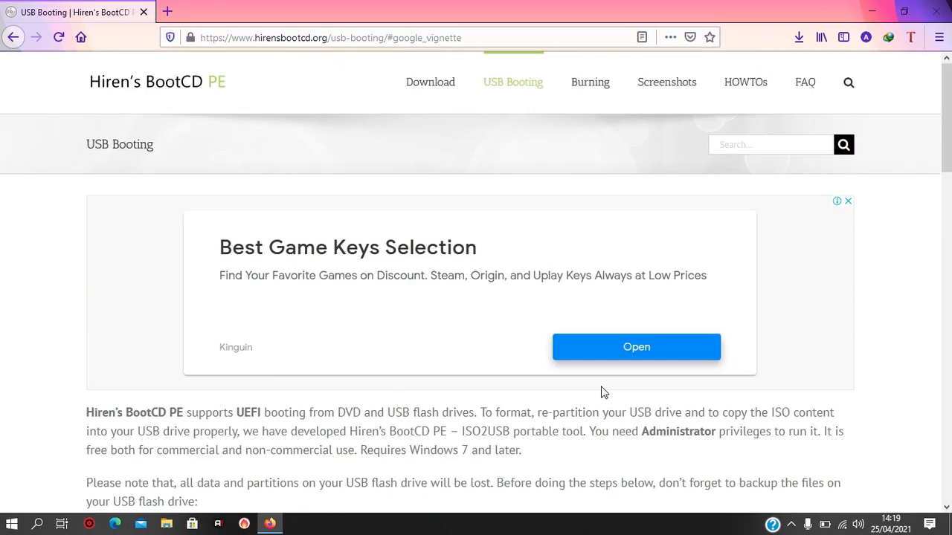
Step: Open the Hiren's BootCD PE Download page and look through the ISO content list to the HBCD_PE_x64.iso file entry
left_click(432, 87)
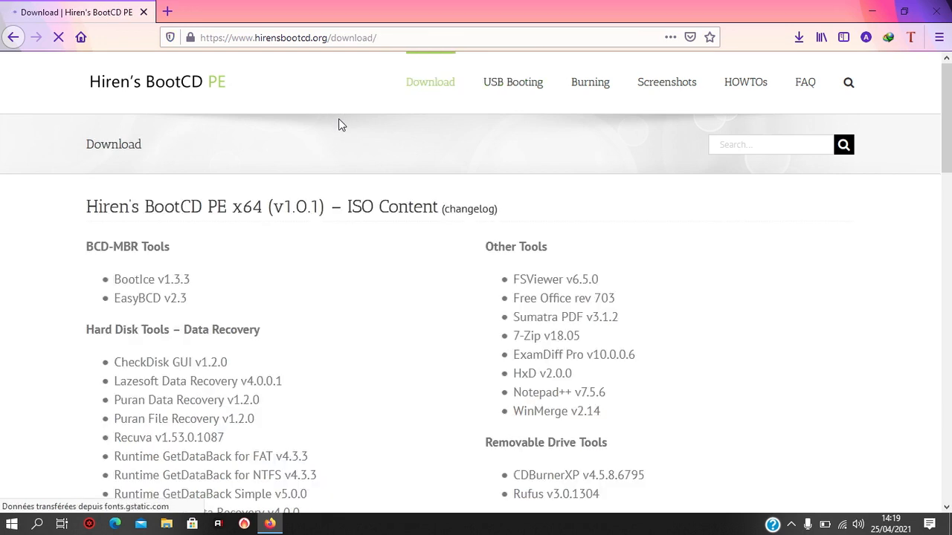
scroll(346, 134, "down", 20)
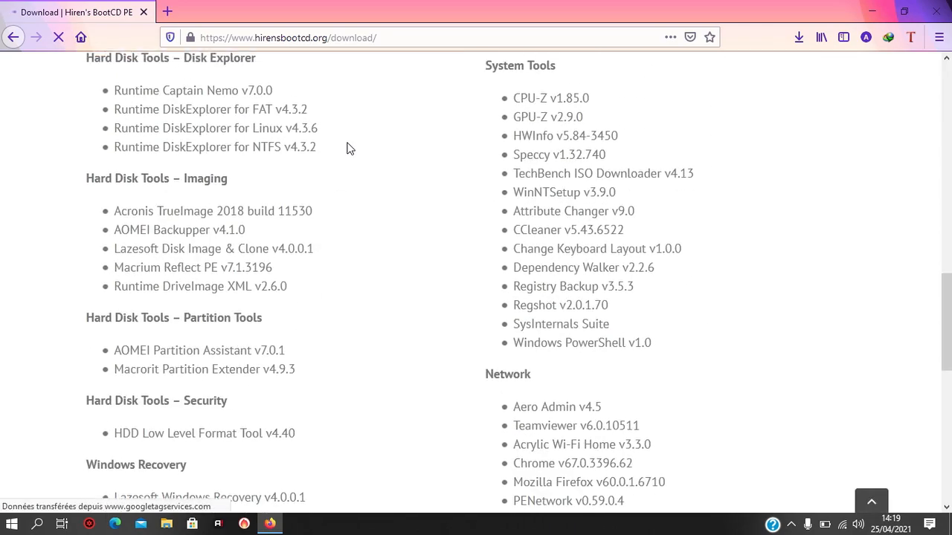
scroll(347, 146, "down", 3)
scroll(346, 146, "up", 4)
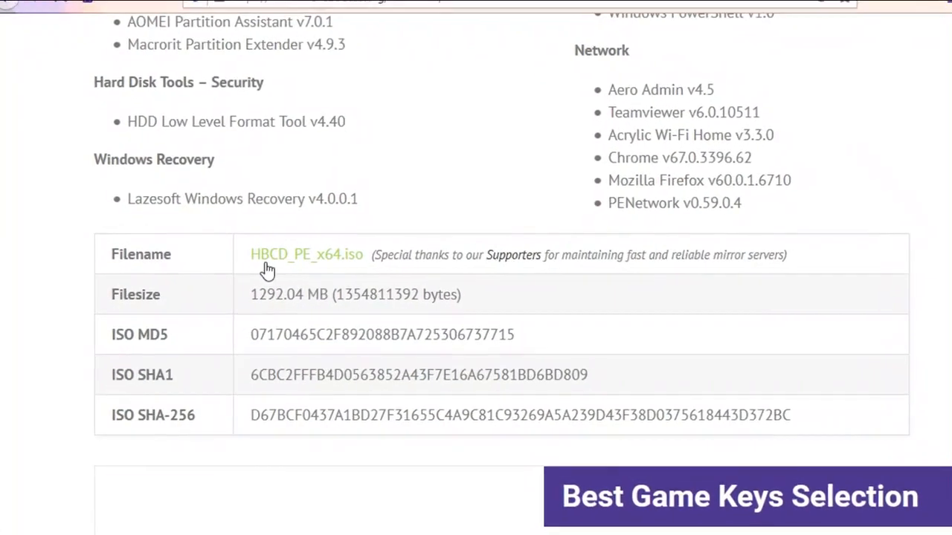
Step: Open and cancel the HBCD_PE_x64.iso download without adding a download exception, and close Firefox
left_click(329, 268)
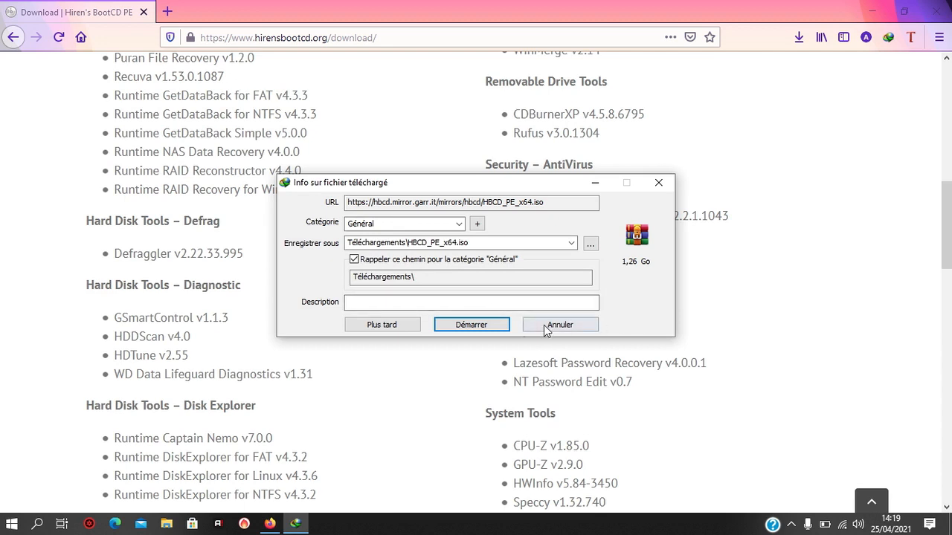
left_click(542, 325)
left_click(506, 323)
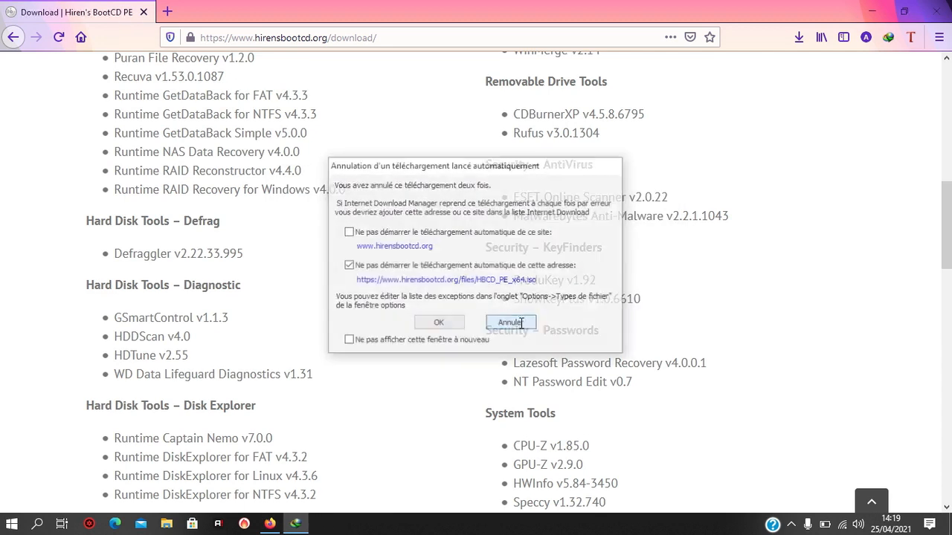
left_click(935, 11)
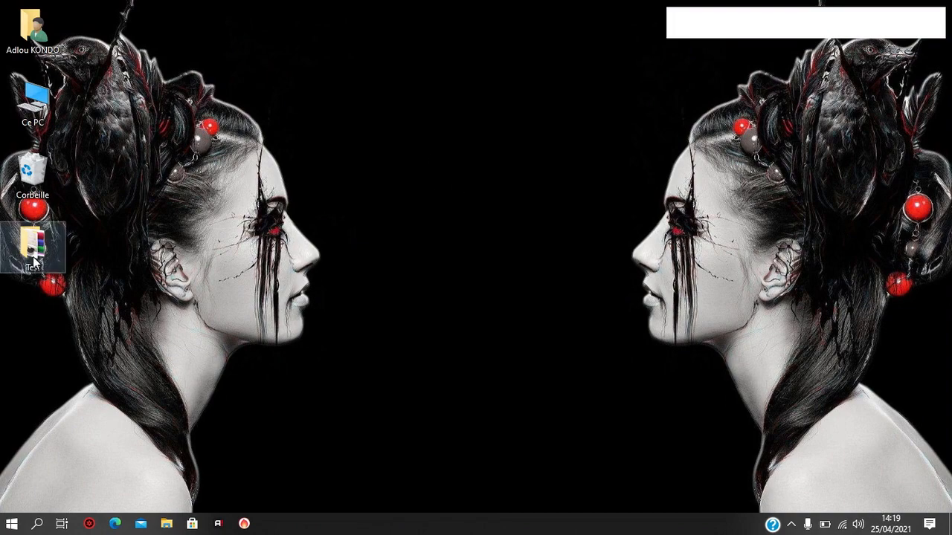
Step: Move the Test folder away from the other desktop icons and open it
left_click_drag(33, 249, 370, 118)
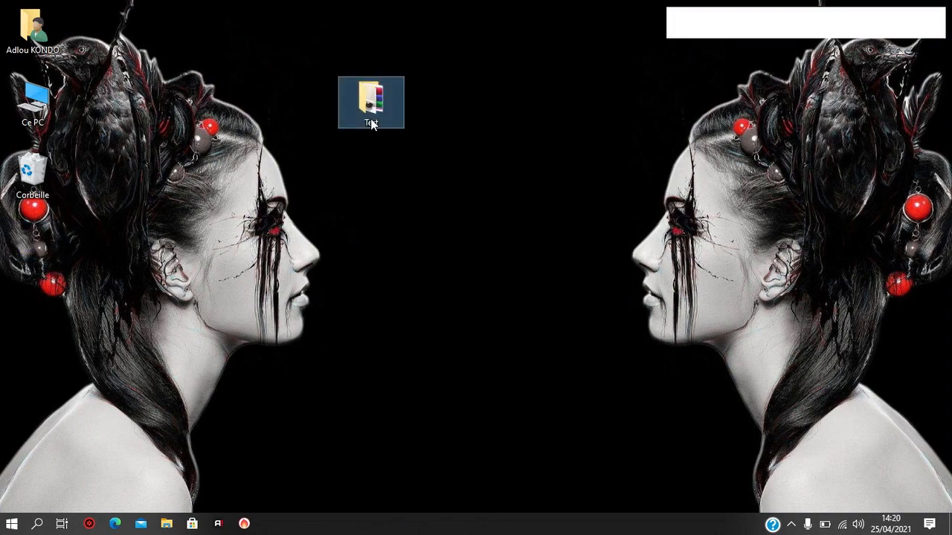
double_click(370, 118)
left_click_drag(387, 208, 104, 80)
left_click(302, 212)
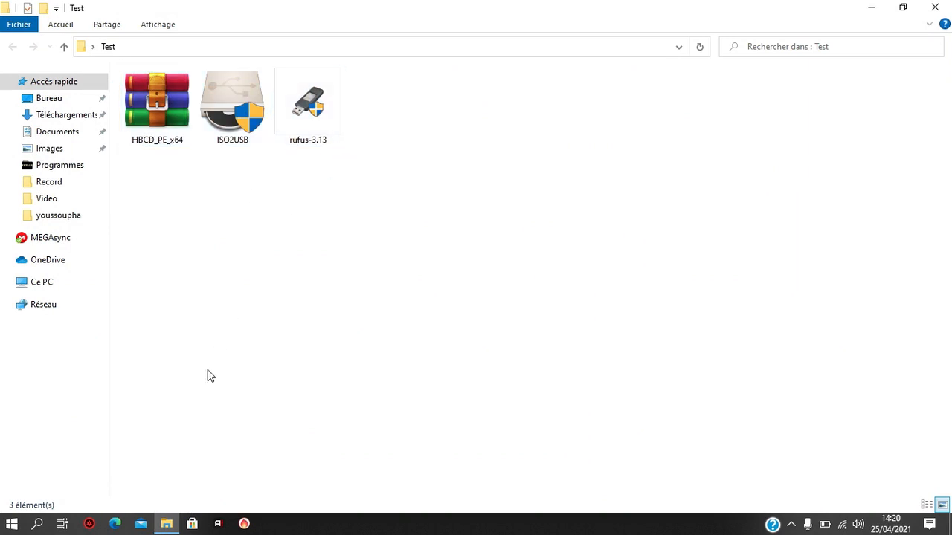
Step: Examine the rufus-3.13, ISO2USB and HBCD_PE_x64 files in the Test folder
left_click(305, 93)
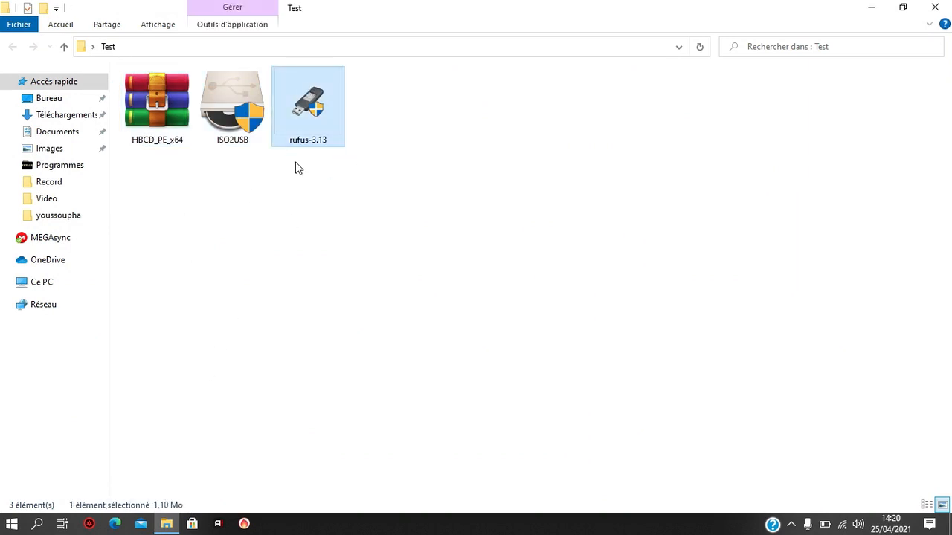
left_click(296, 168)
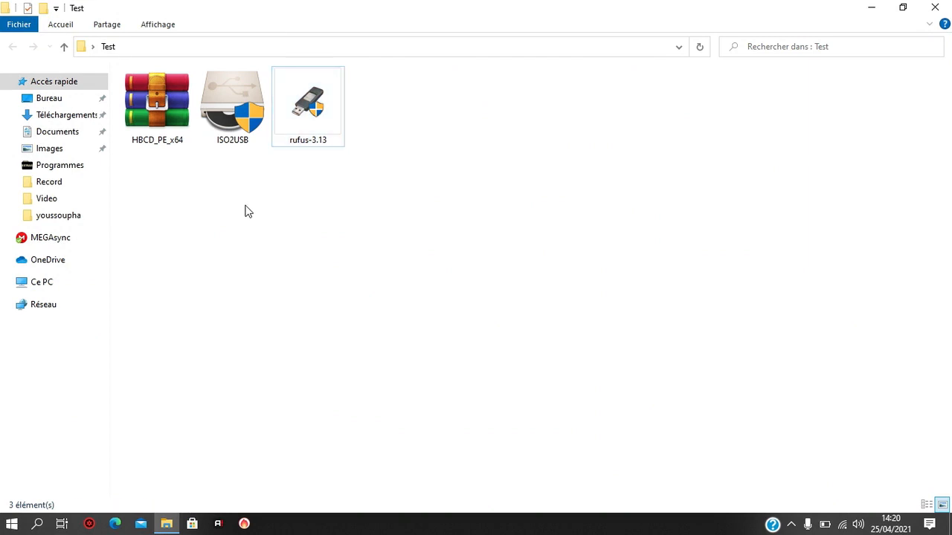
left_click_drag(250, 99, 228, 121)
mouse_move(235, 142)
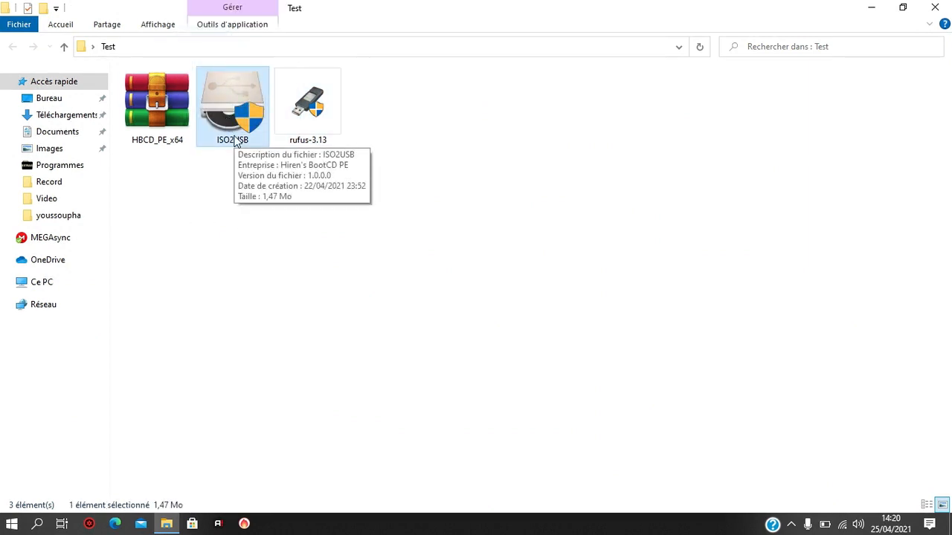
left_click(144, 97)
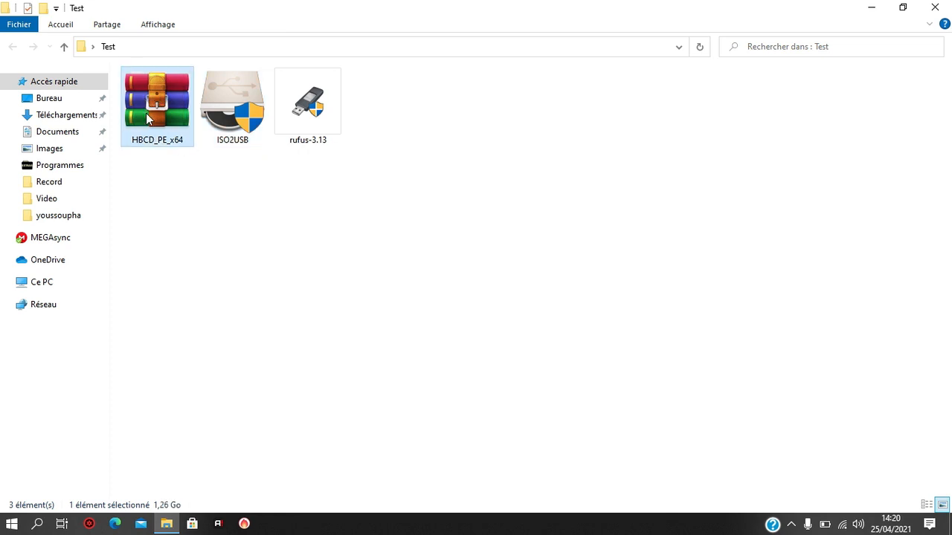
left_click(329, 186)
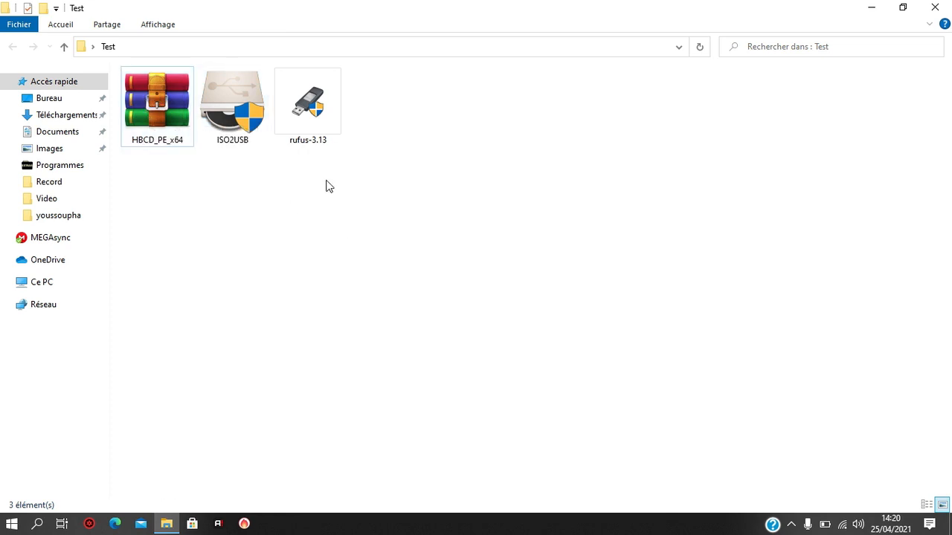
left_click(314, 107)
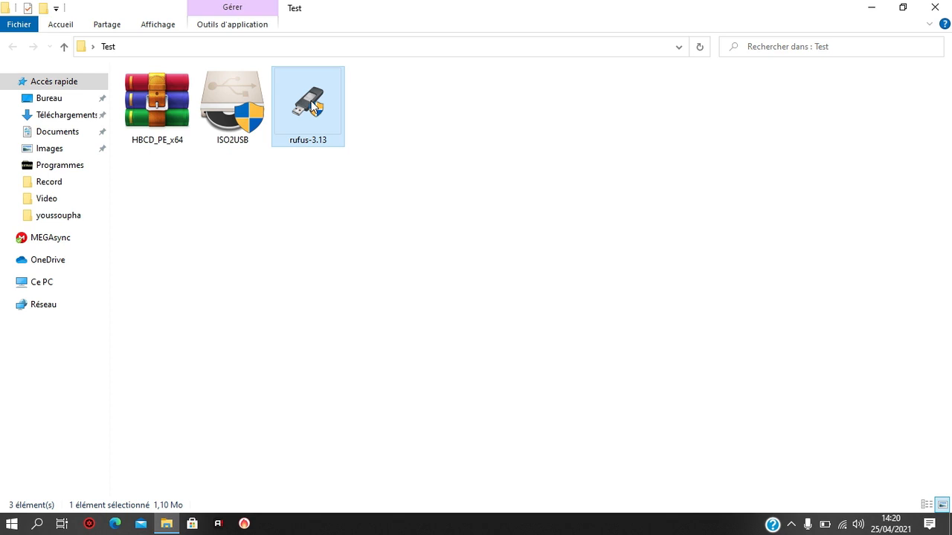
left_click(216, 135)
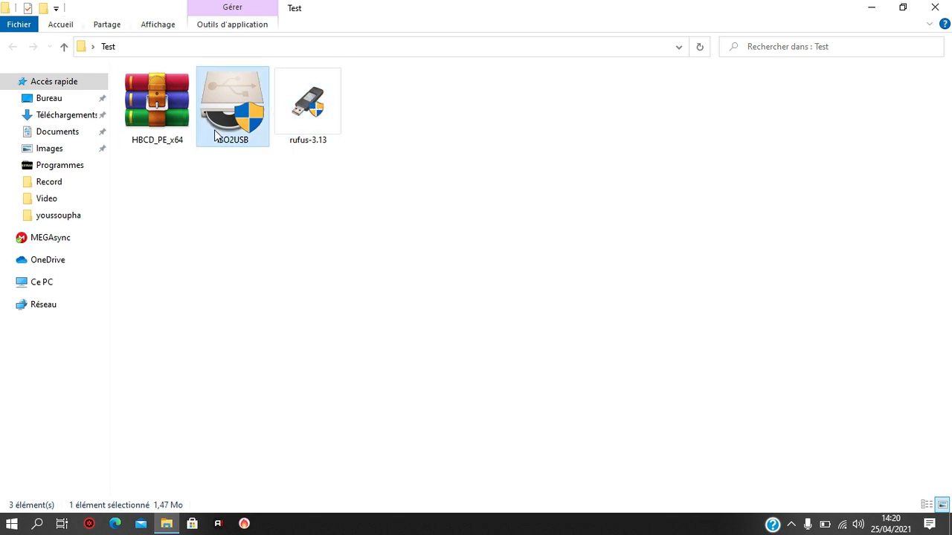
left_click(467, 200)
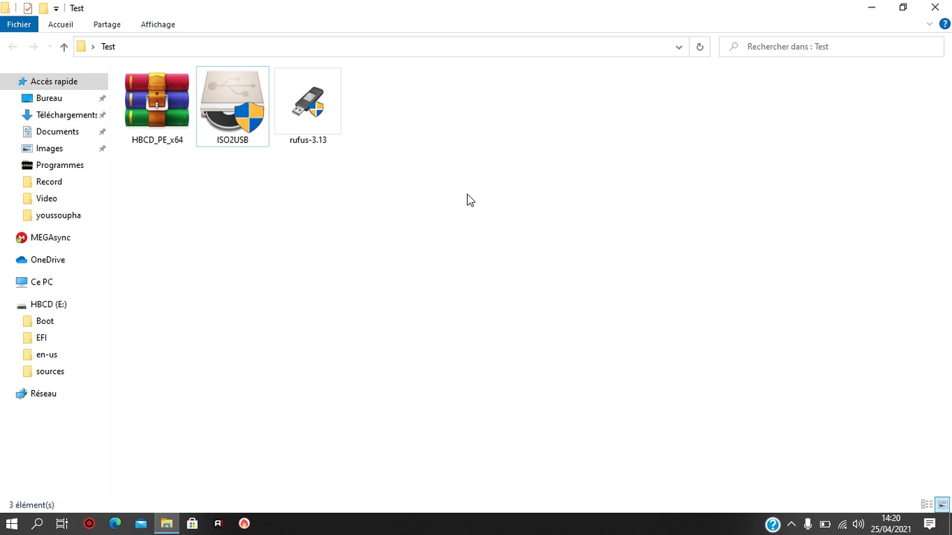
Step: Close the HBCD (E:) drive window and launch ISO2USB from the Test folder, allowing it to make changes to the computer
left_click(902, 7)
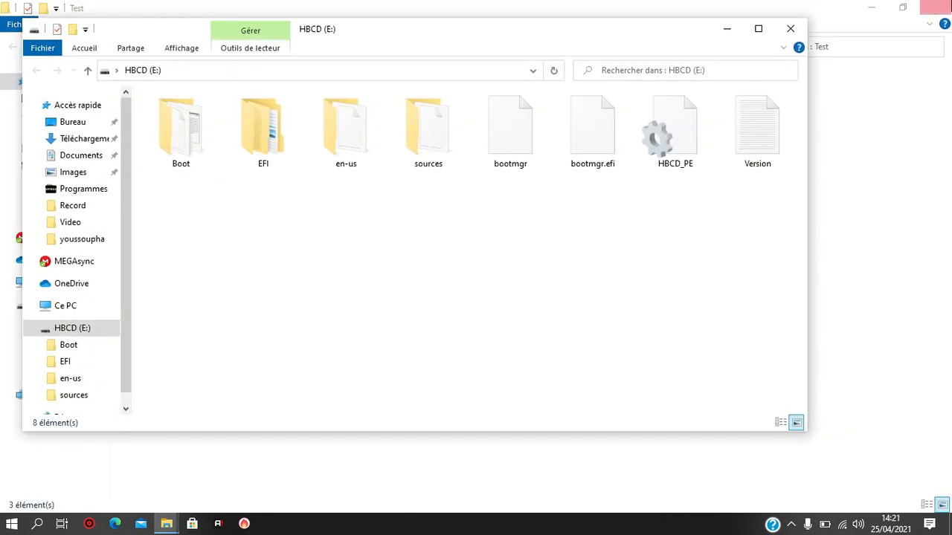
left_click(790, 30)
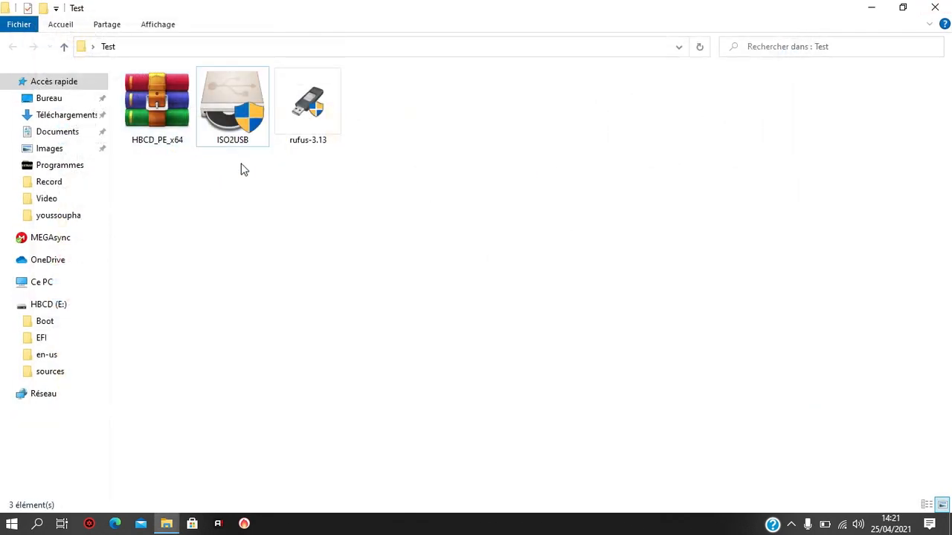
double_click(246, 105)
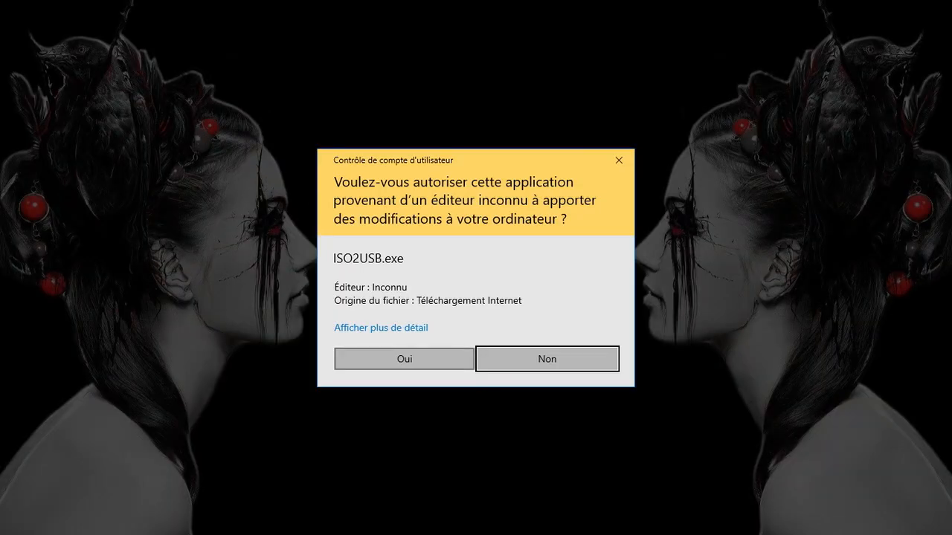
left_click(407, 357)
left_click_drag(417, 153, 446, 157)
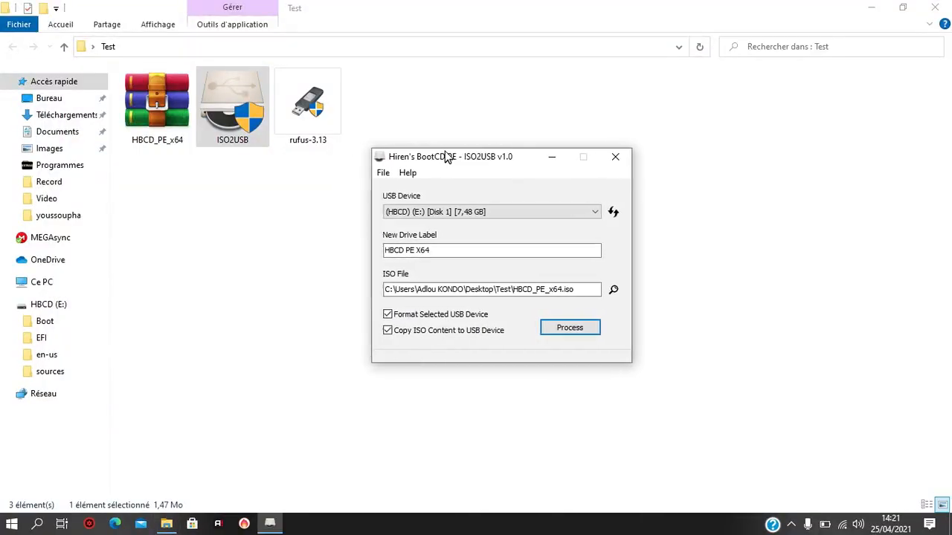
Step: Format the USB device (HBCD) (E:) with the label HBCD PE X64 and copy the content of HBCD_PE_x64.iso onto it
left_click(584, 213)
left_click(394, 222)
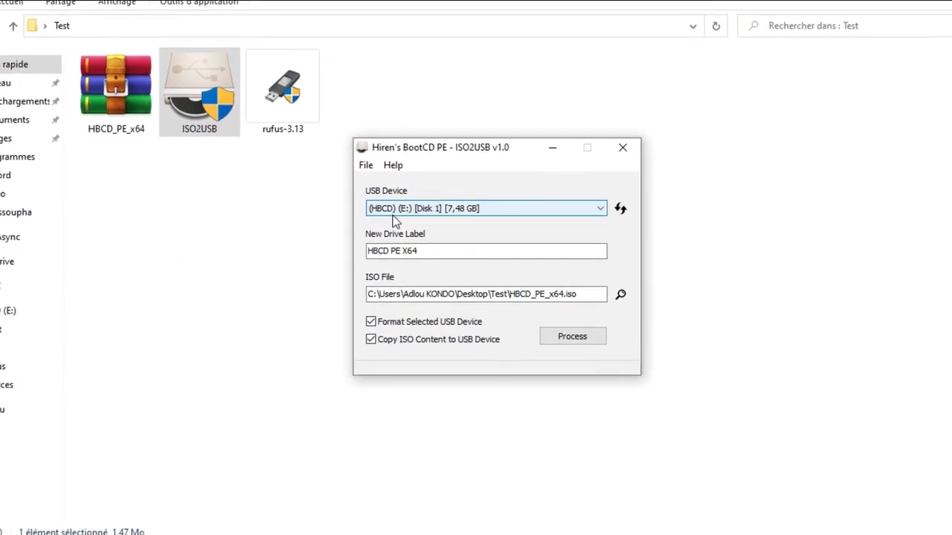
left_click_drag(472, 255, 410, 253)
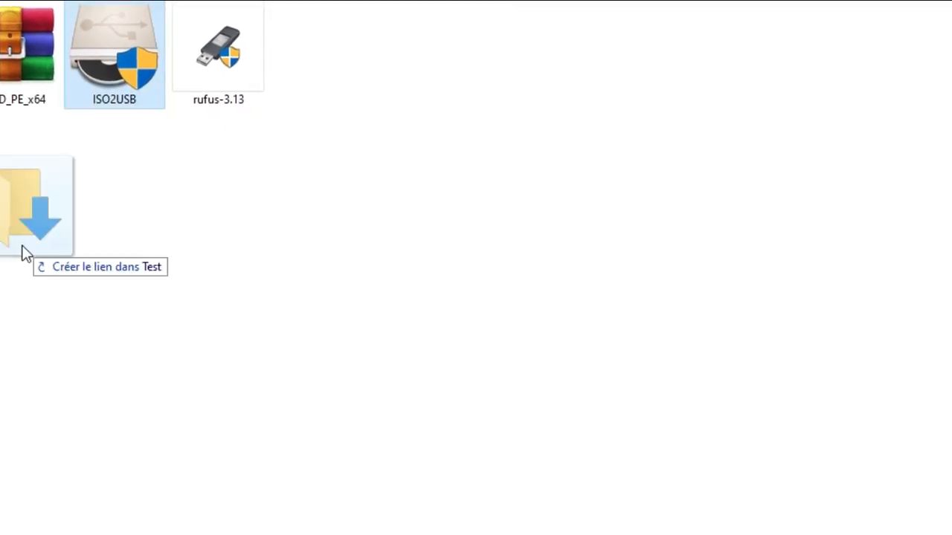
left_click_drag(23, 250, 472, 266)
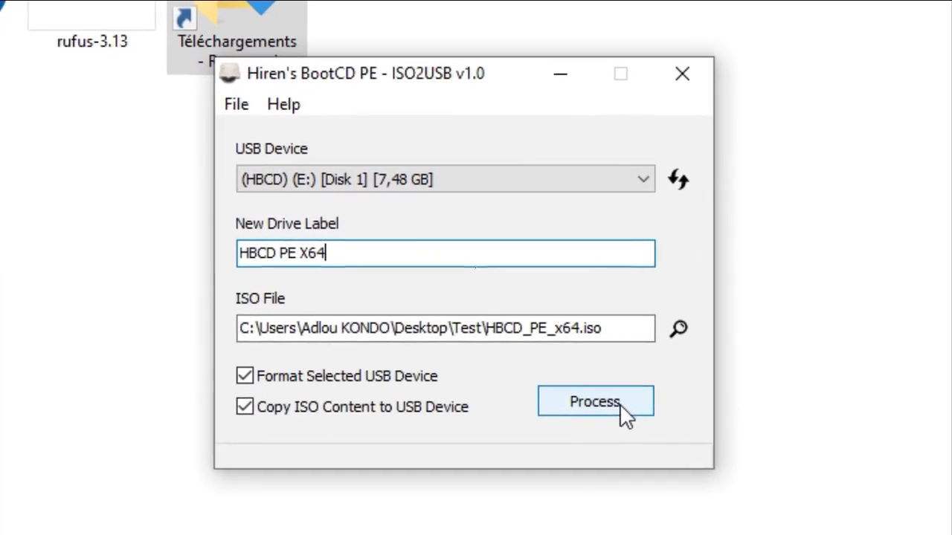
left_click(621, 407)
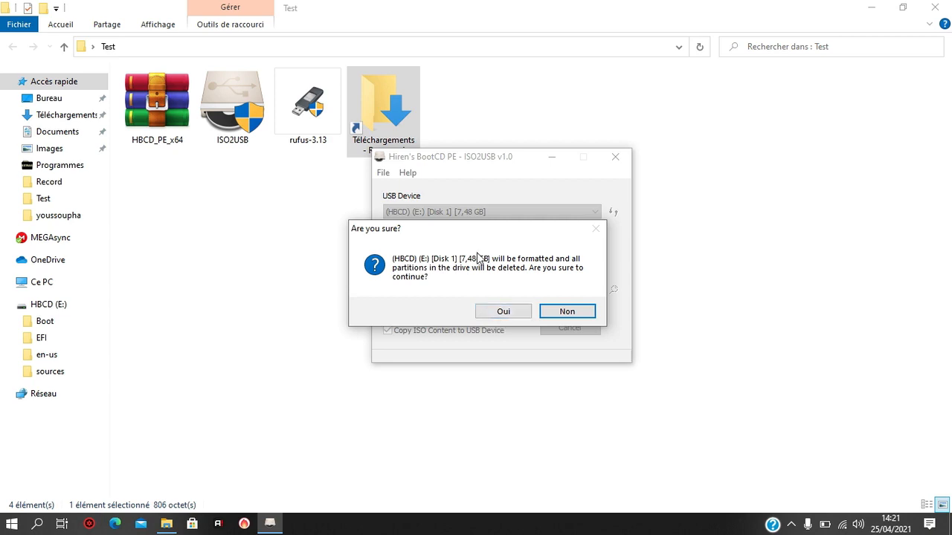
left_click(491, 312)
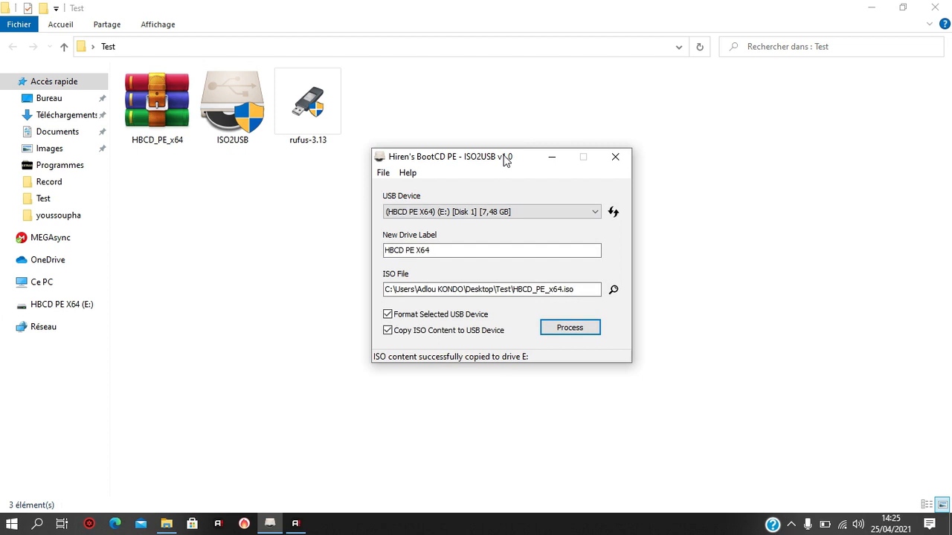
Step: Close ISO2USB and open the HBCD PE X64 (E:) drive from Ce PC
left_click_drag(476, 157, 404, 144)
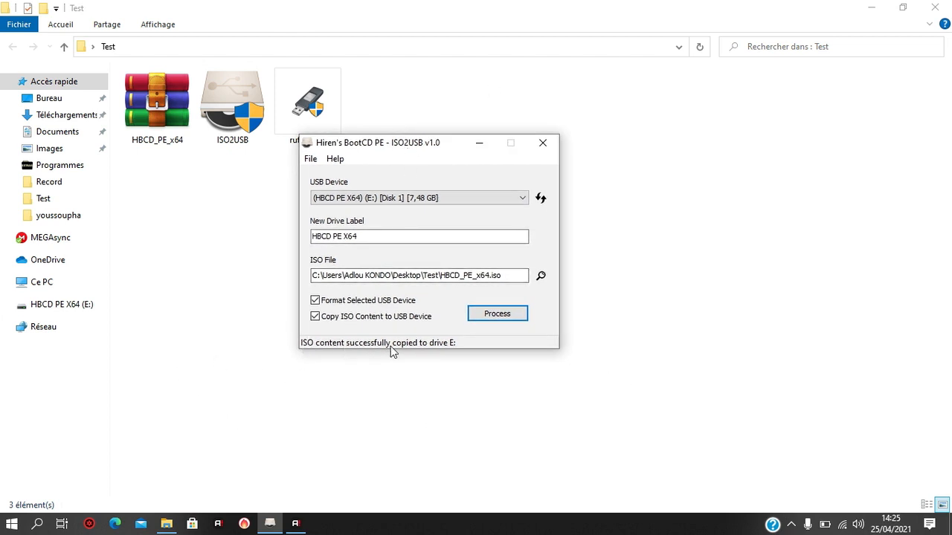
left_click(539, 146)
left_click(66, 288)
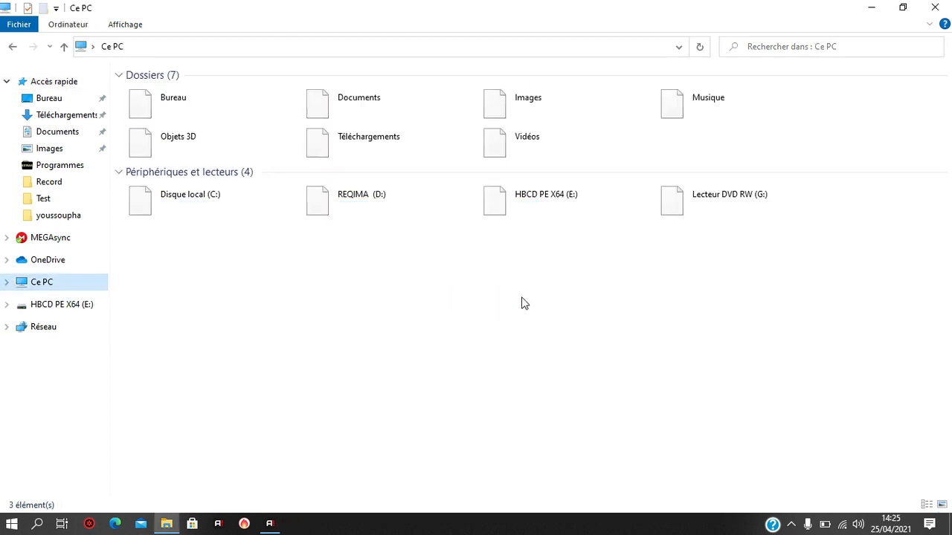
double_click(512, 212)
Step: Examine the boot folders and files on the HBCD PE X64 (E:) drive, and close the File Explorer window
left_click_drag(204, 206, 855, 75)
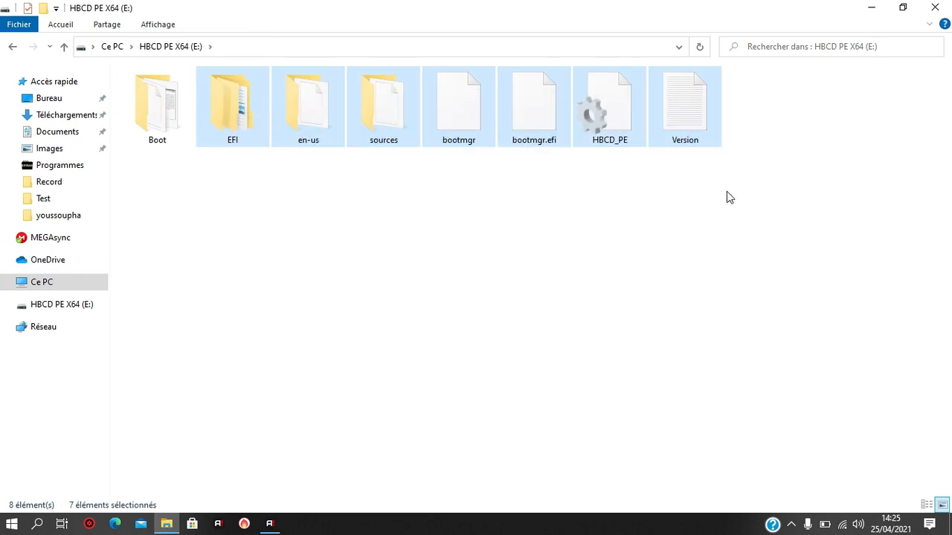
left_click(927, 505)
left_click(573, 311)
left_click(934, 7)
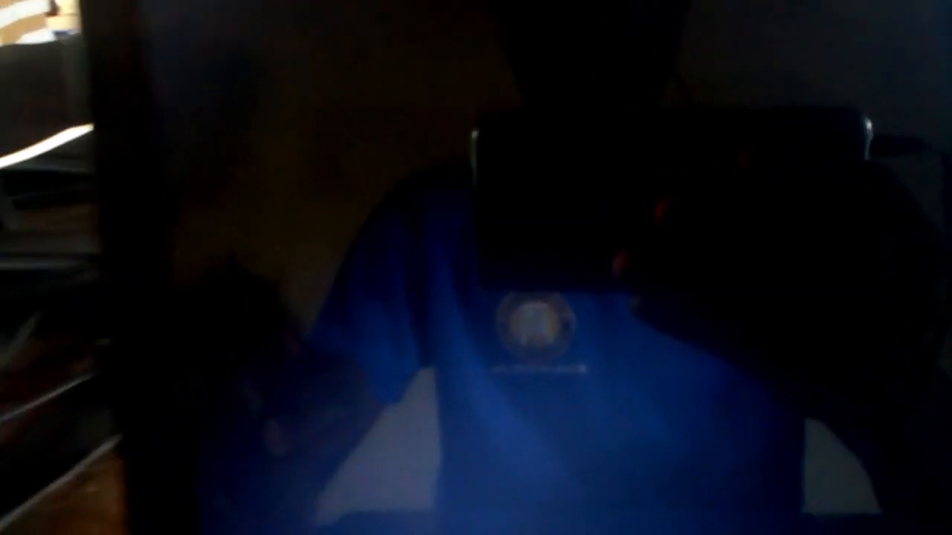
Step: Interrupt the computer's startup to reach the boot device options, and boot from the UEFI USB disk Generic Flash Disk
key("Escape")
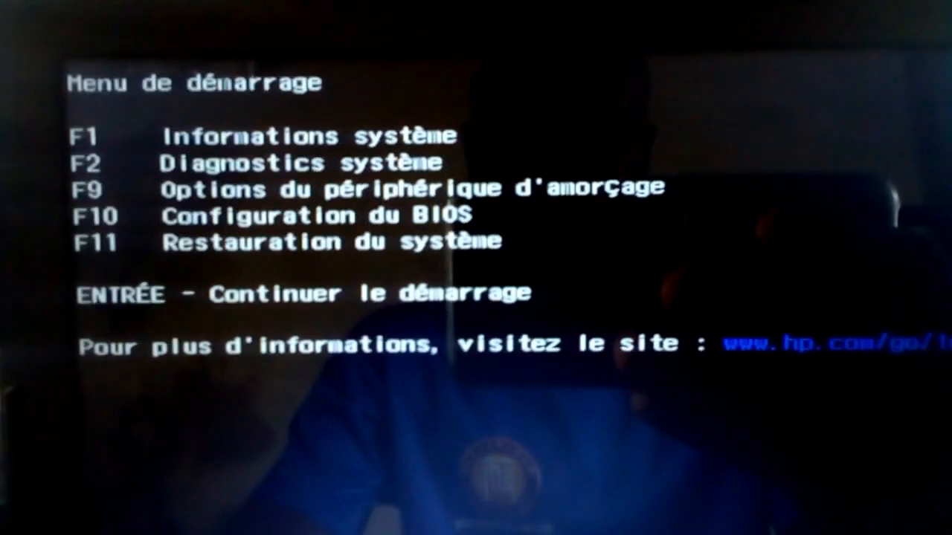
key("F9")
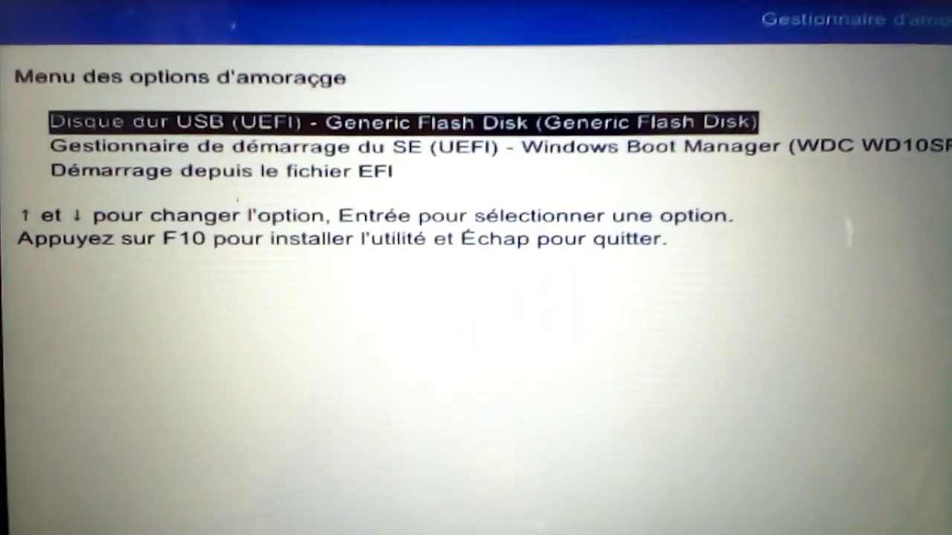
key("Return")
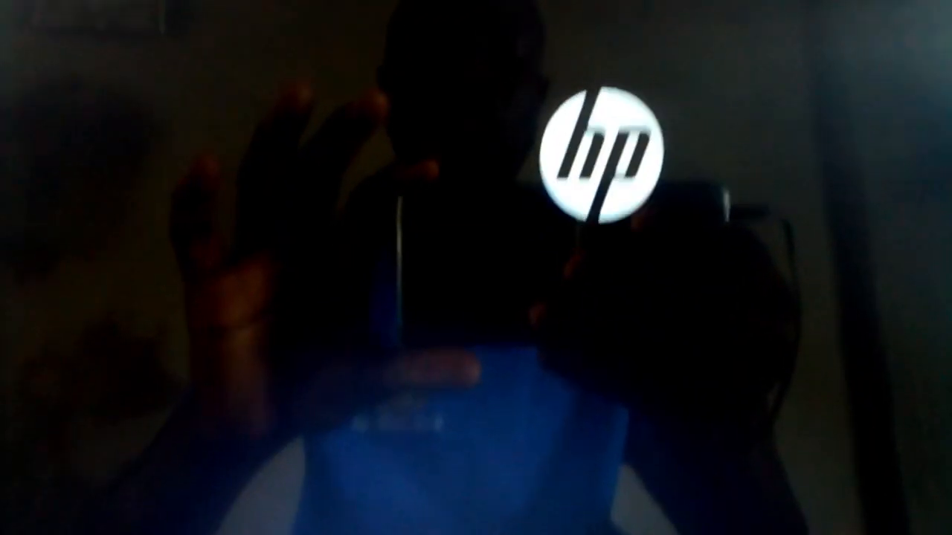